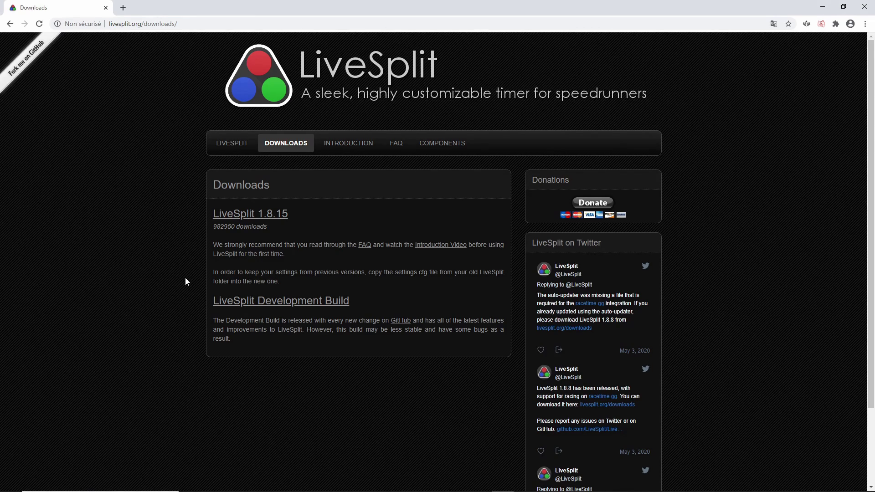
Download LiveSplit 1.8.15 and extract the archive into a LiveSplit_1.8.15 folder in the downloads directory
{"action": "left_click", "coordinate": [253, 218]}
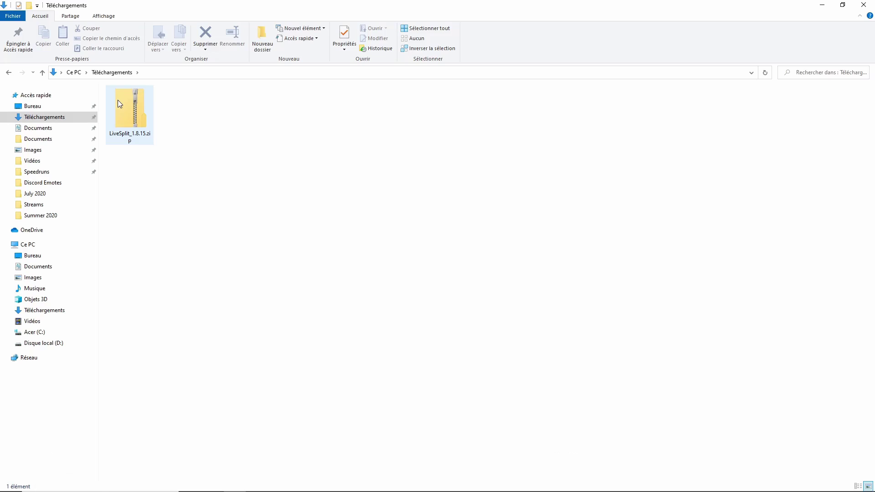
{"action": "right_click", "coordinate": [118, 100]}
{"action": "left_click", "coordinate": [157, 128]}
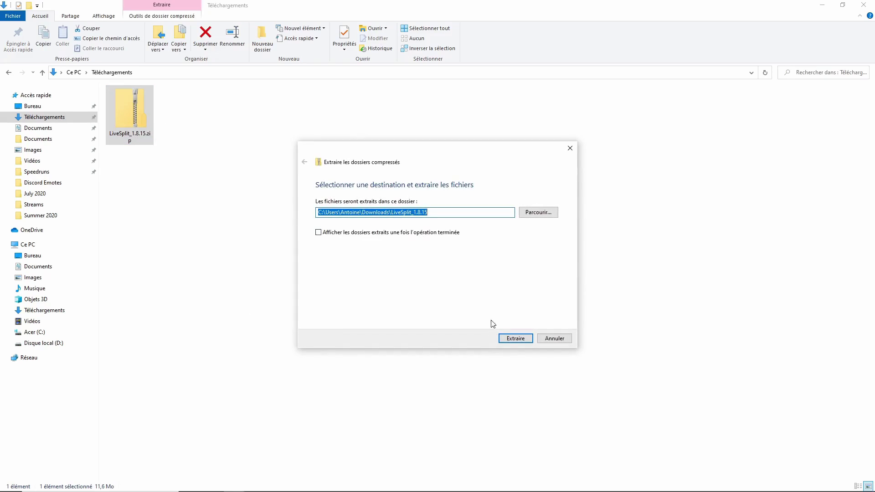
{"action": "left_click", "coordinate": [510, 340]}
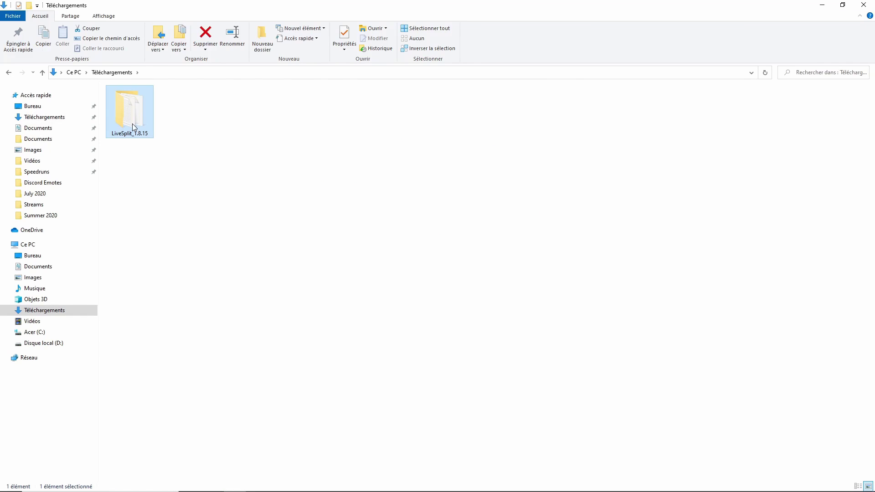
Launch LiveSplit.exe from the extracted folder and set the timer to compare against Game Time
{"action": "double_click", "coordinate": [132, 124]}
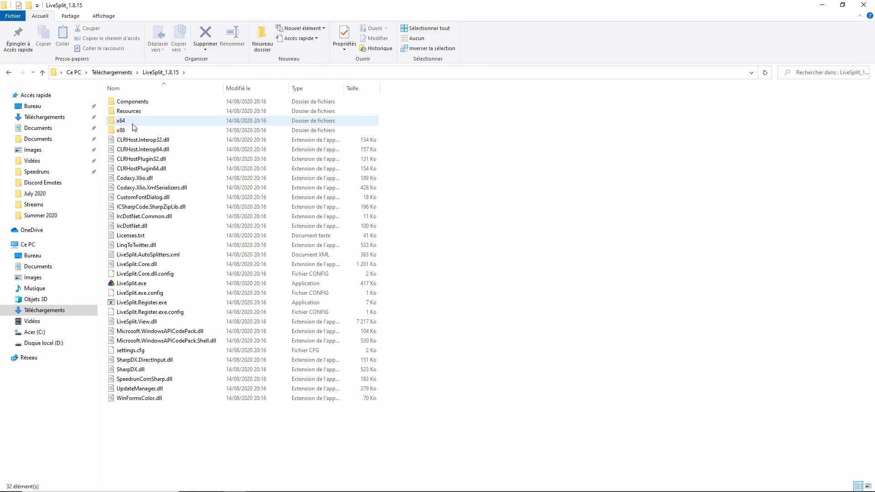
{"action": "left_click", "coordinate": [141, 284]}
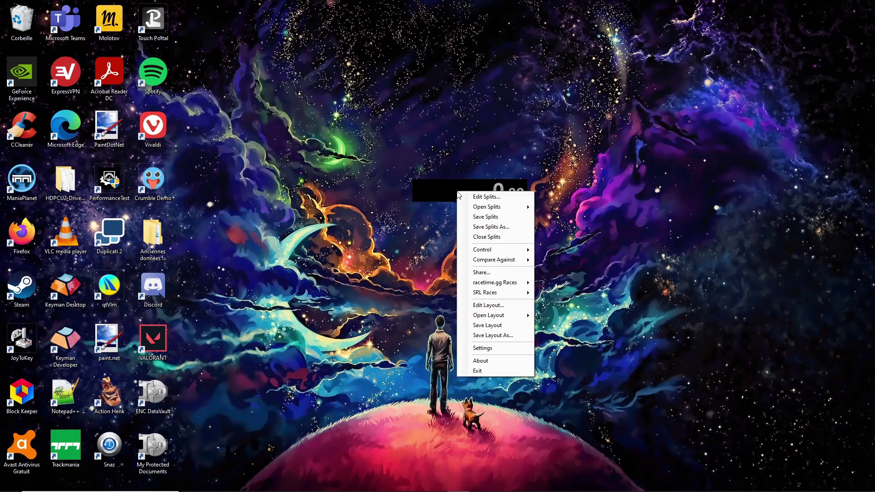
{"action": "mouse_move", "coordinate": [505, 263]}
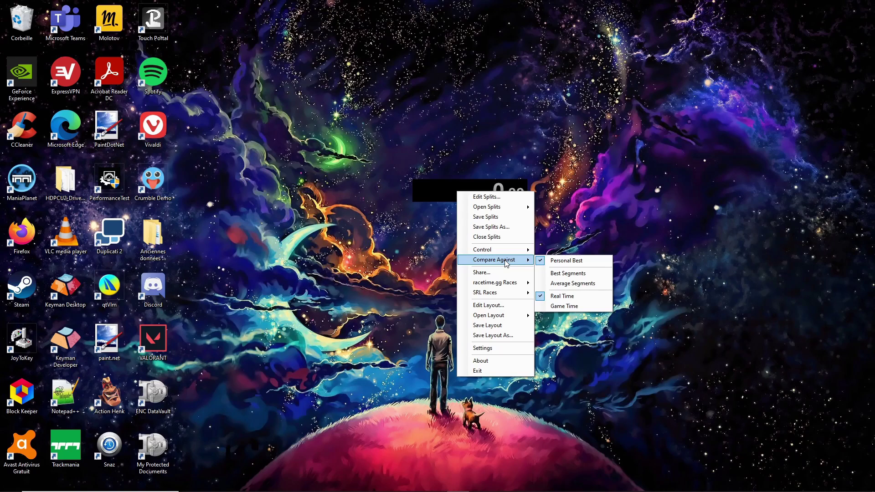
{"action": "left_click", "coordinate": [565, 308]}
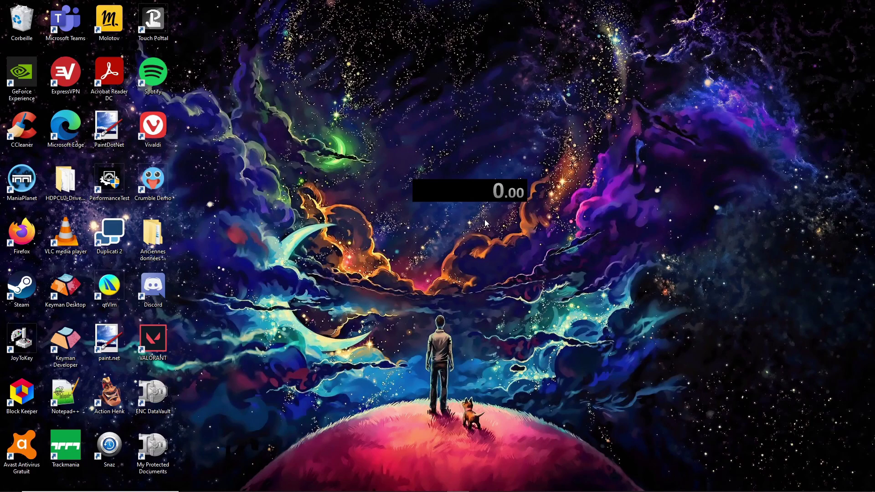
In the timer settings, assign Start / Split to NumPad4, Reset to NumPad6, Undo Split to NumPad8 and Skip Split to NumPad9
{"action": "right_click", "coordinate": [468, 196]}
{"action": "left_click", "coordinate": [513, 355]}
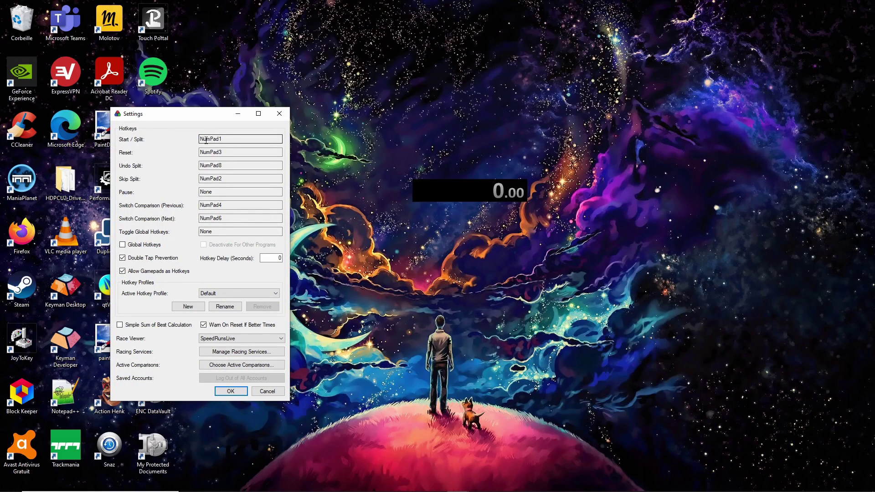
{"action": "left_click", "coordinate": [206, 141]}
{"action": "key", "text": "KP_4"}
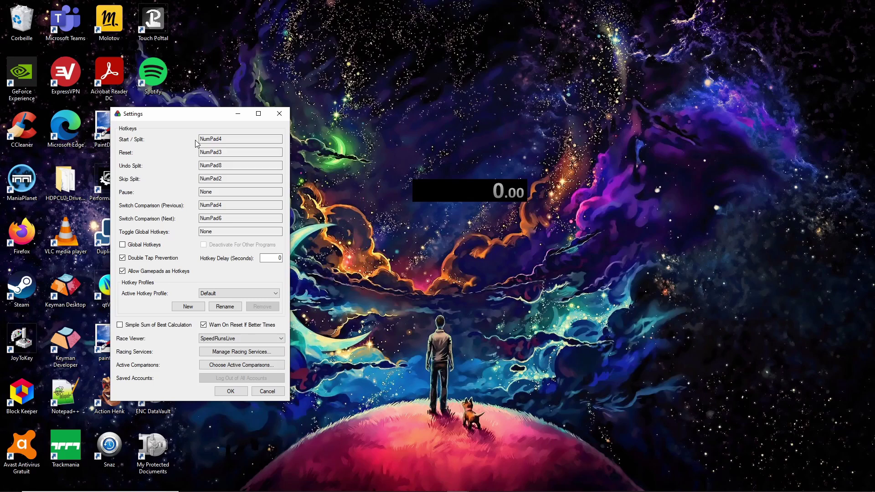
{"action": "left_click", "coordinate": [205, 152]}
{"action": "key", "text": "KP_6"}
{"action": "left_click", "coordinate": [212, 165]}
{"action": "key", "text": "KP_8"}
{"action": "left_click", "coordinate": [220, 178]}
{"action": "key", "text": "KP_2"}
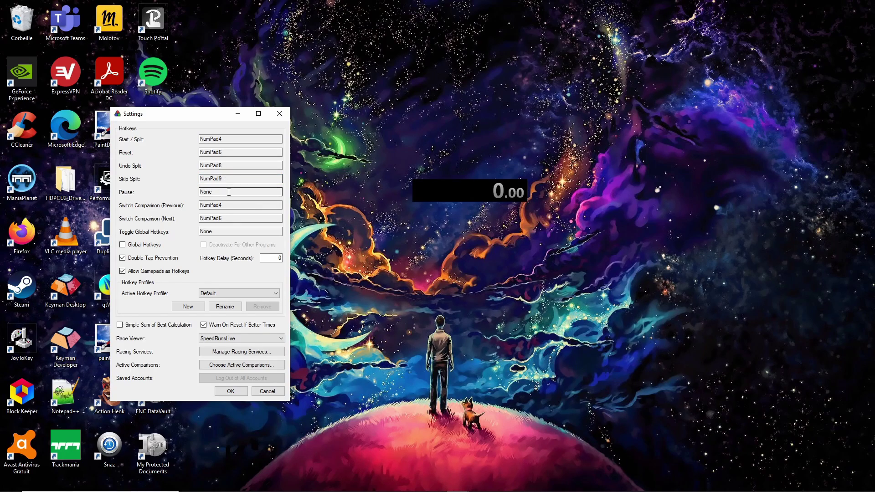
Assign the Pause hotkey to NumPad5, Switch Comparison (Previous) to Divide and Switch Comparison (Next) to Multiply
{"action": "left_click", "coordinate": [229, 192]}
{"action": "key", "text": "KP_5"}
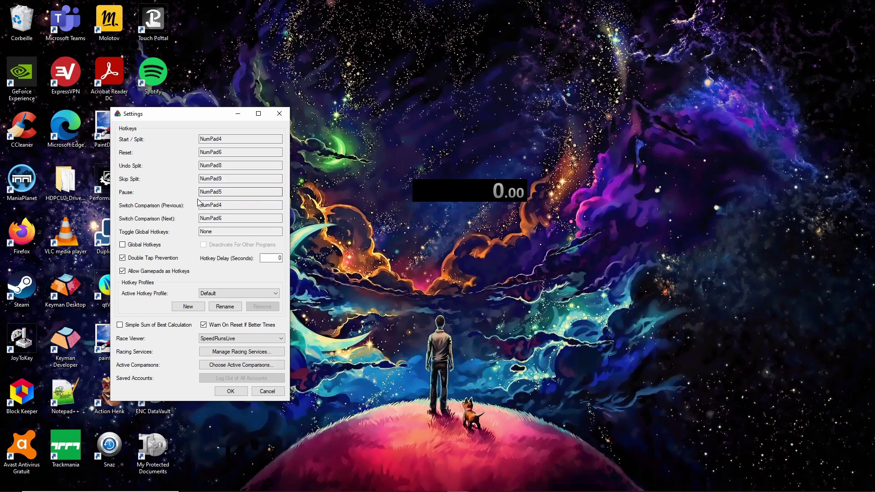
{"action": "left_click", "coordinate": [209, 205]}
{"action": "key", "text": "KP_Divide"}
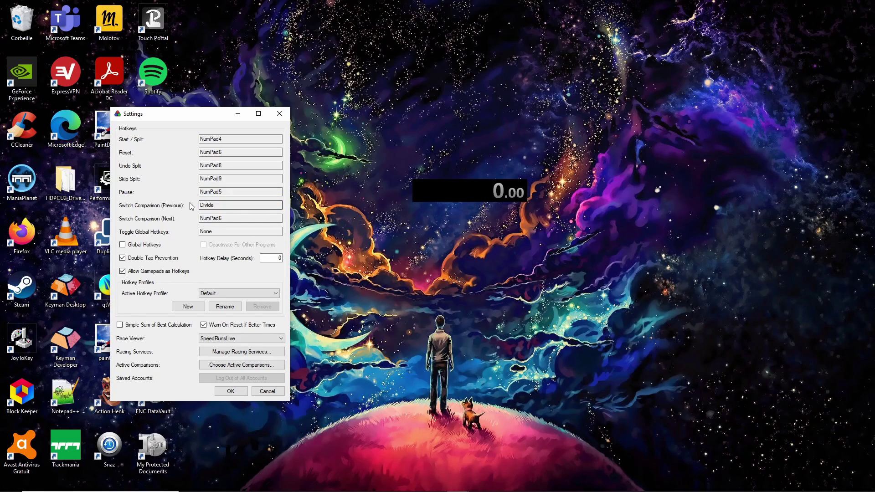
{"action": "left_click", "coordinate": [213, 217]}
{"action": "key", "text": "KP_Multiply"}
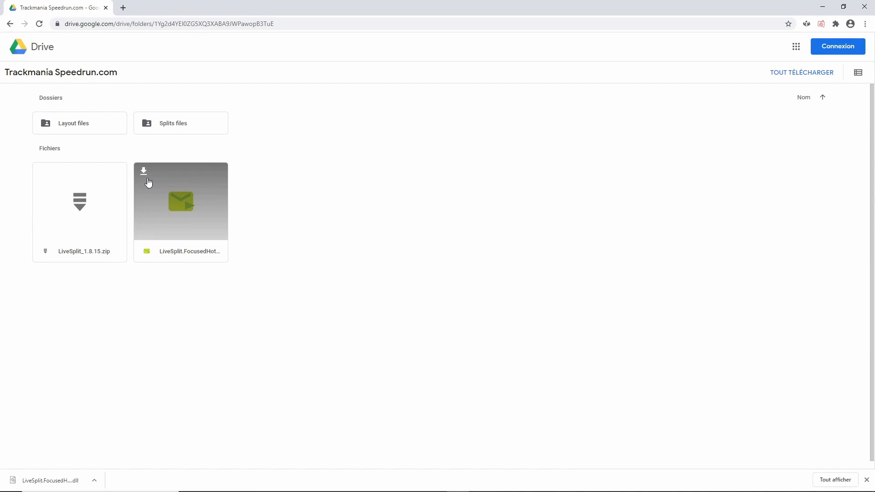
Download LiveSplit.FocusedHotkeys.dll from the shared Drive folder and copy it into the Components folder of LiveSplit_1.8.15
{"action": "left_click", "coordinate": [144, 172]}
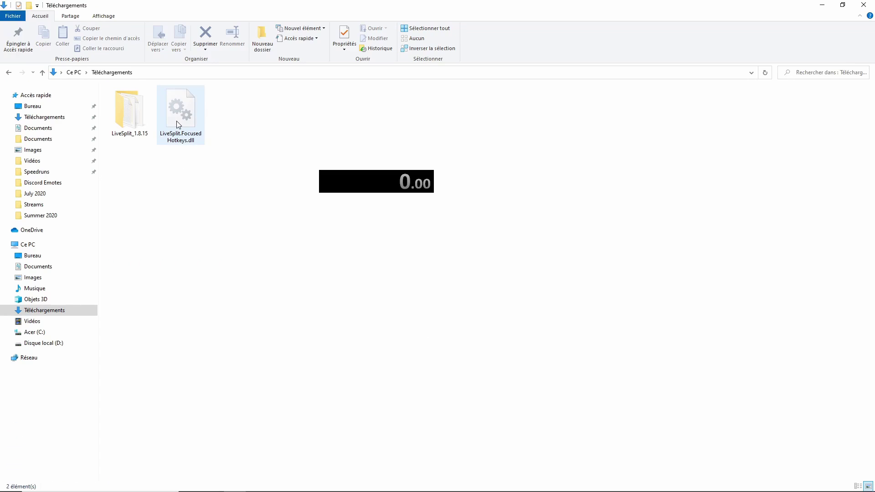
{"action": "left_click", "coordinate": [176, 121]}
{"action": "key", "text": "ctrl+c"}
{"action": "double_click", "coordinate": [131, 124]}
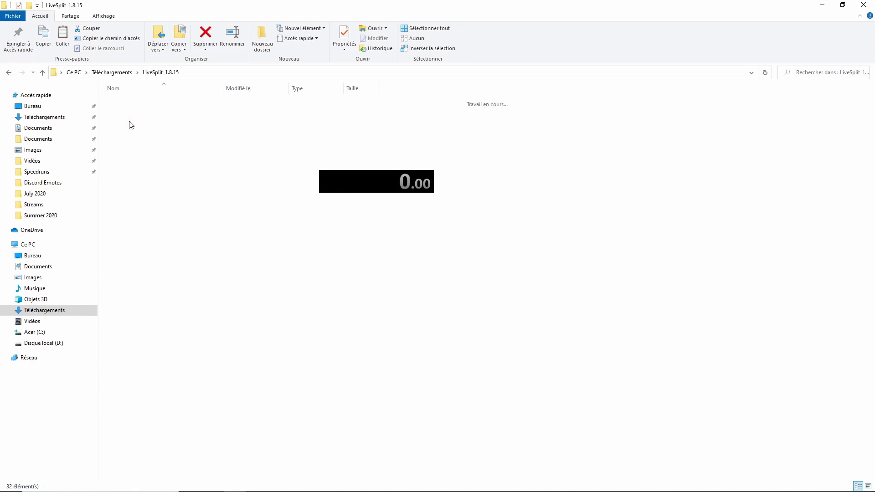
{"action": "double_click", "coordinate": [145, 103]}
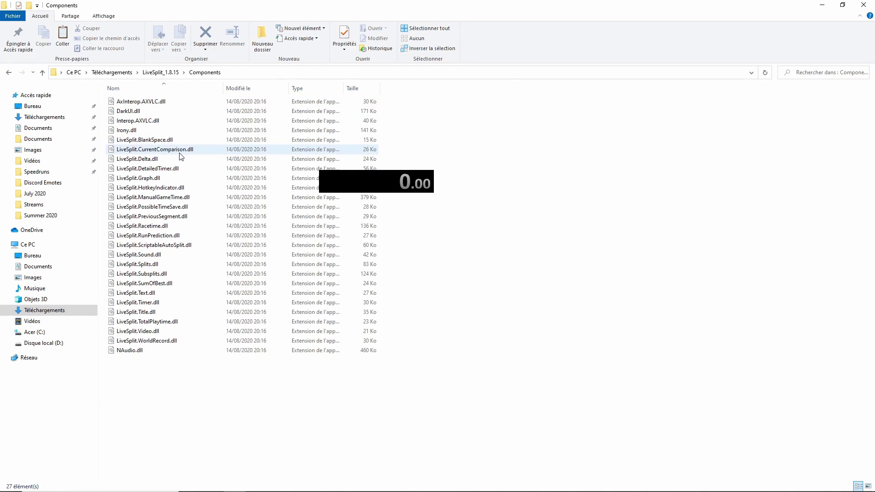
{"action": "key", "text": "ctrl+v"}
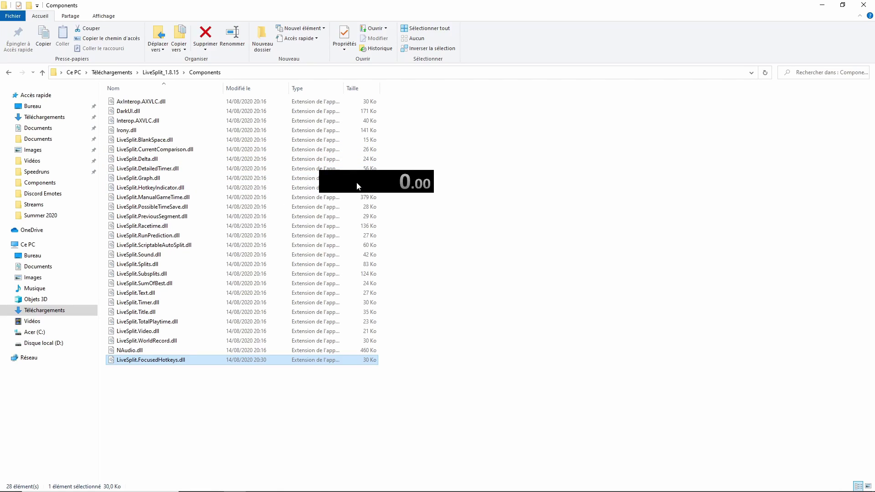
Exit the running timer and relaunch LiveSplit.exe from the LiveSplit_1.8.15 folder
{"action": "right_click", "coordinate": [360, 185]}
{"action": "left_click", "coordinate": [399, 364]}
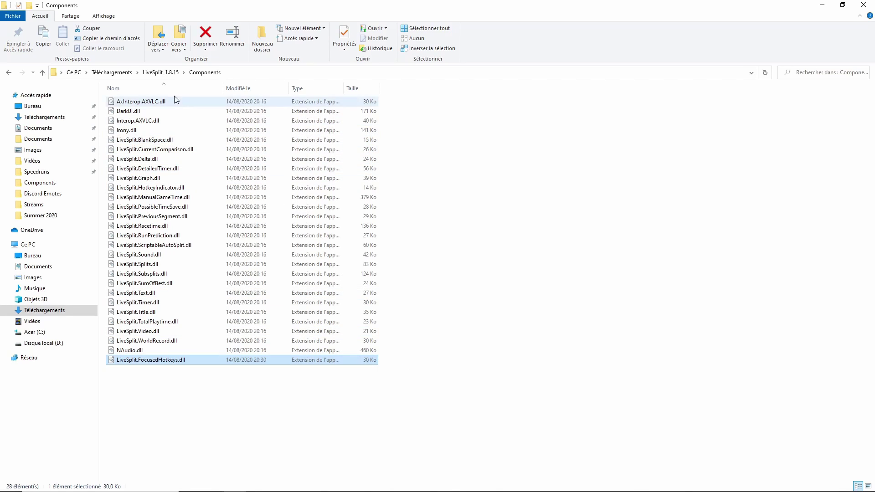
{"action": "left_click", "coordinate": [160, 72]}
{"action": "left_click", "coordinate": [134, 285]}
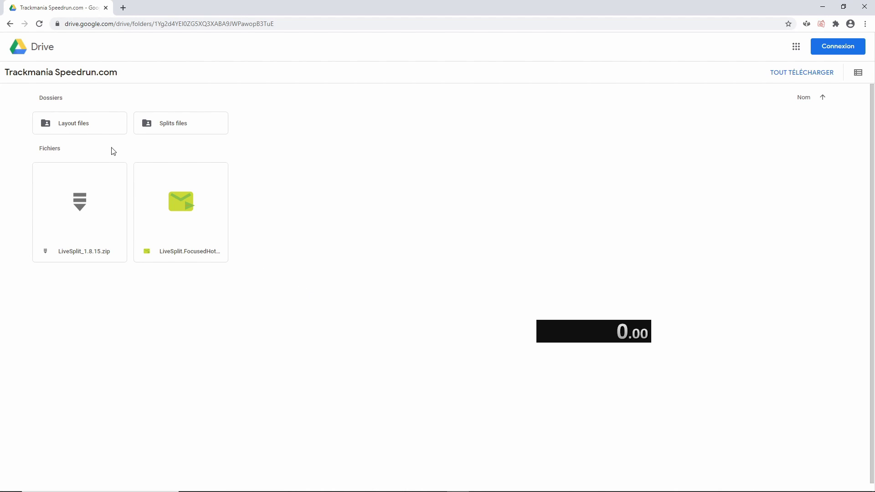
Download the Full, Horizontal and Mini IGT (Automatic) layout files and the Trackmania (2020) splits folder from the shared Drive
{"action": "double_click", "coordinate": [89, 129]}
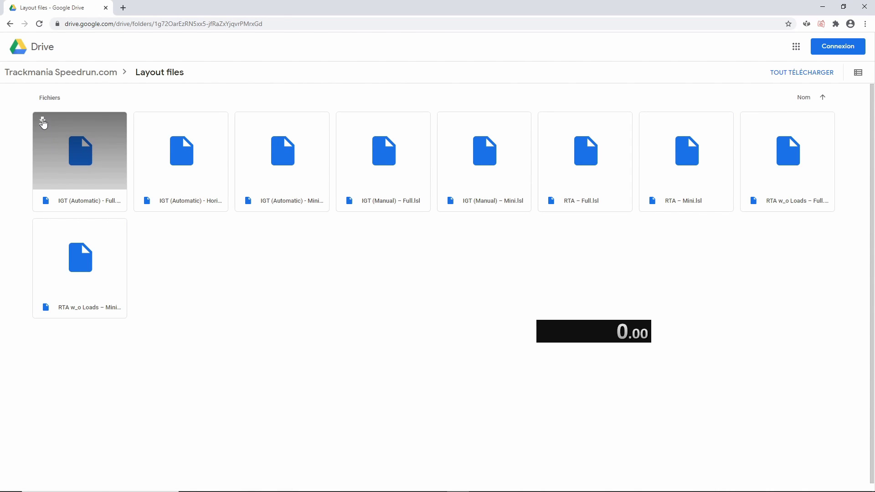
{"action": "left_click", "coordinate": [42, 120]}
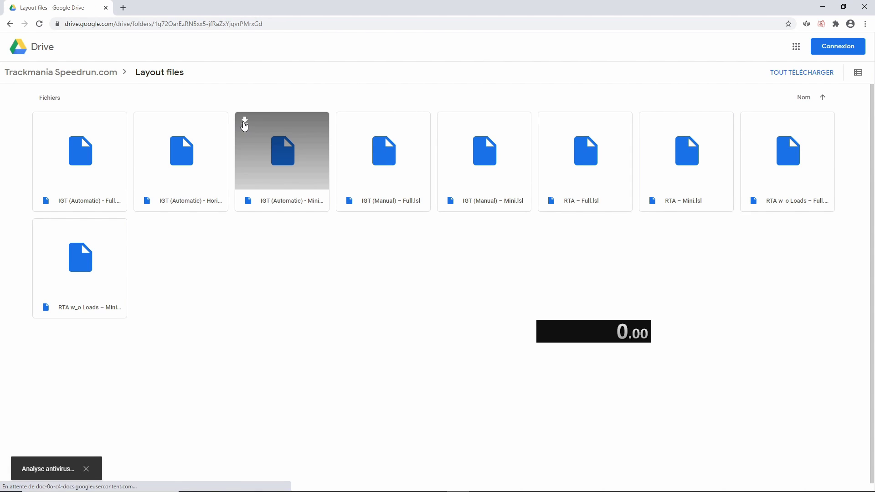
{"action": "left_click", "coordinate": [59, 80]}
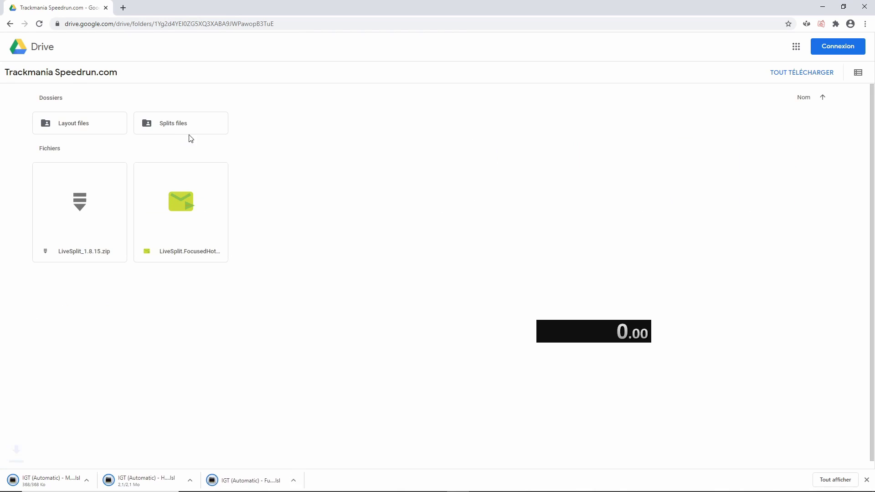
{"action": "double_click", "coordinate": [190, 130]}
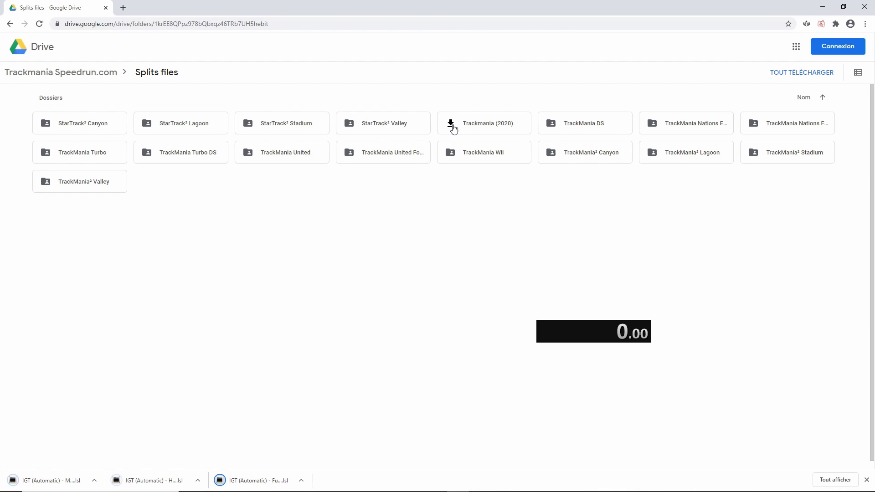
{"action": "left_click", "coordinate": [451, 127]}
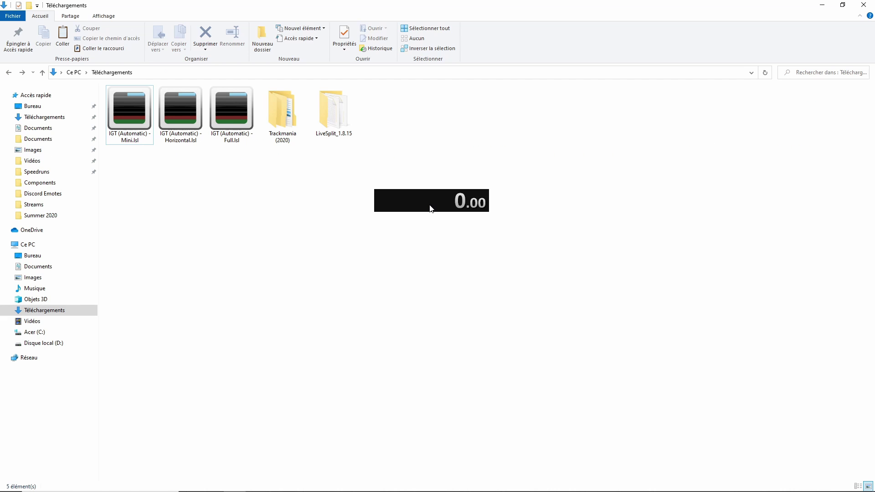
Load the splits file Trackmania - Training.lss from the Training folder of Trackmania (2020) into the timer
{"action": "right_click", "coordinate": [432, 205]}
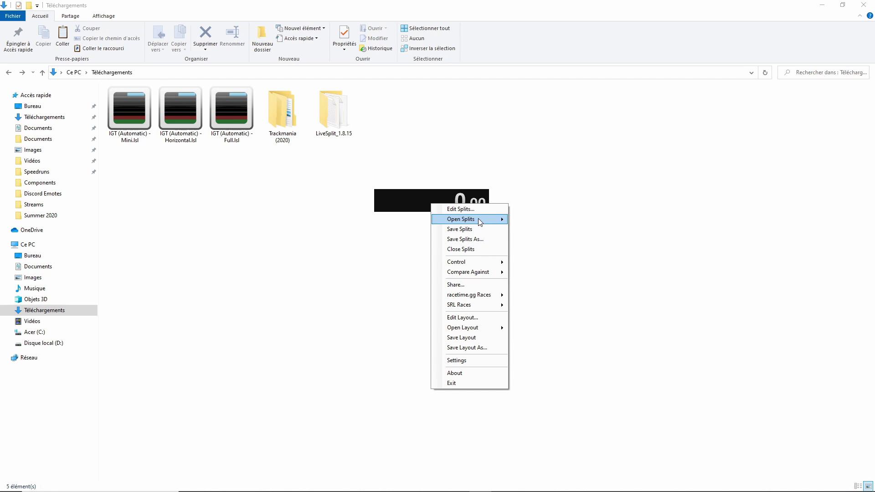
{"action": "mouse_move", "coordinate": [479, 219]}
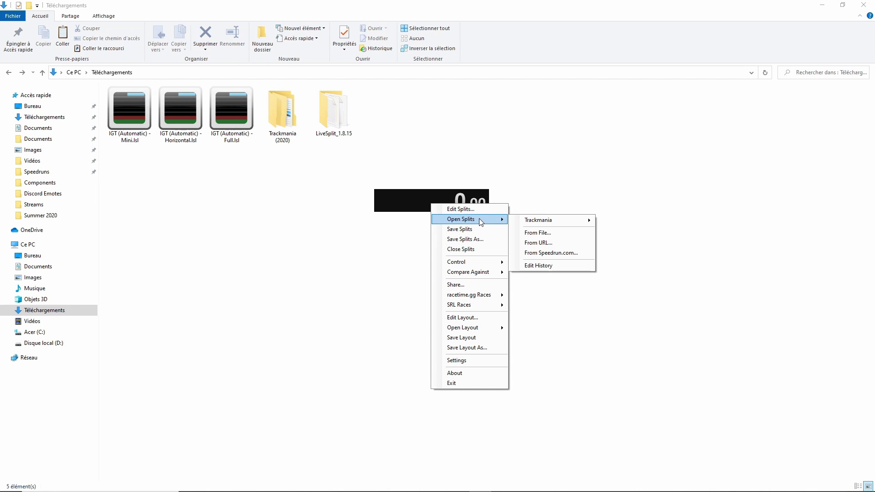
{"action": "left_click", "coordinate": [541, 232]}
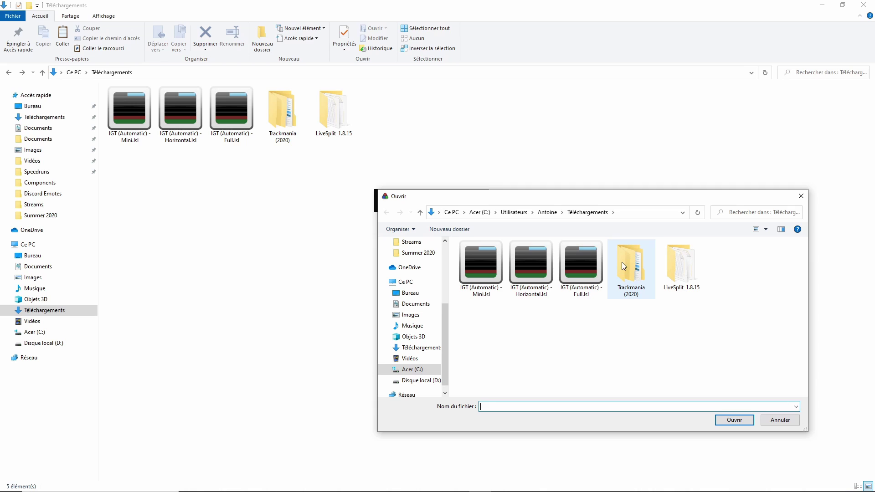
{"action": "double_click", "coordinate": [636, 271]}
{"action": "double_click", "coordinate": [478, 275]}
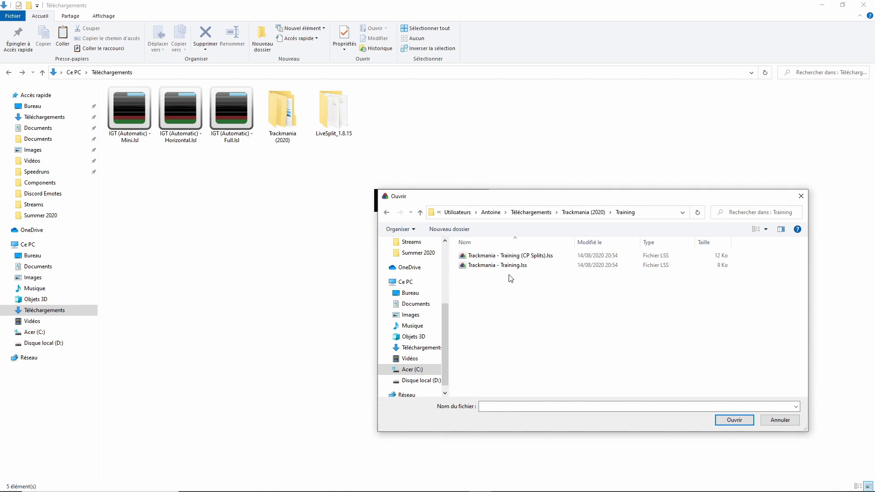
{"action": "left_click", "coordinate": [521, 265]}
{"action": "left_click", "coordinate": [721, 419]}
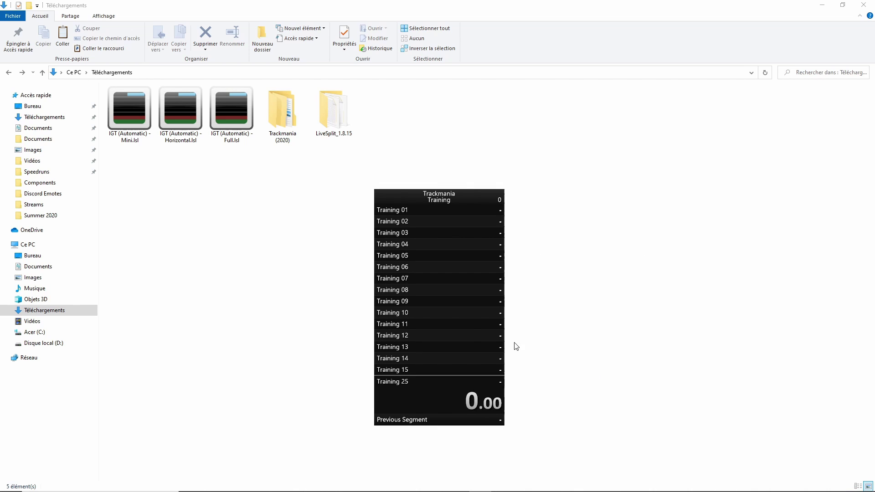
Load the layout file IGT (Automatic) - Mini.lsl from the downloads folder into the timer
{"action": "right_click", "coordinate": [406, 307]}
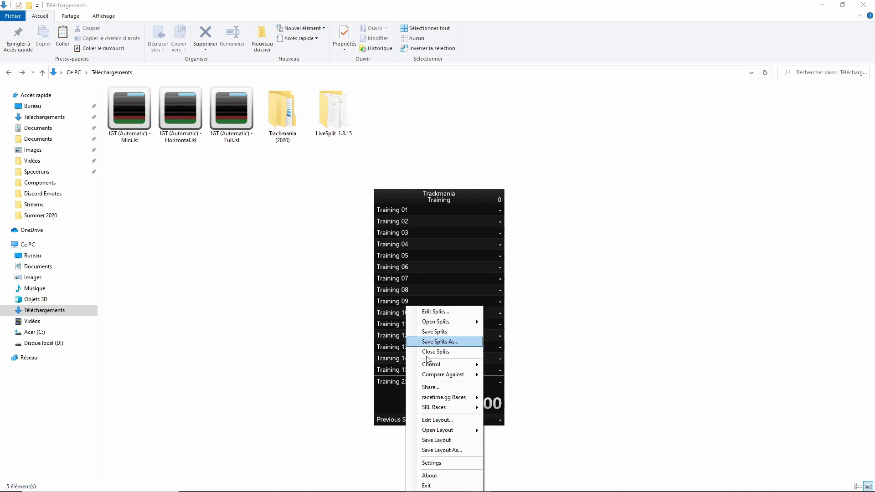
{"action": "mouse_move", "coordinate": [445, 432]}
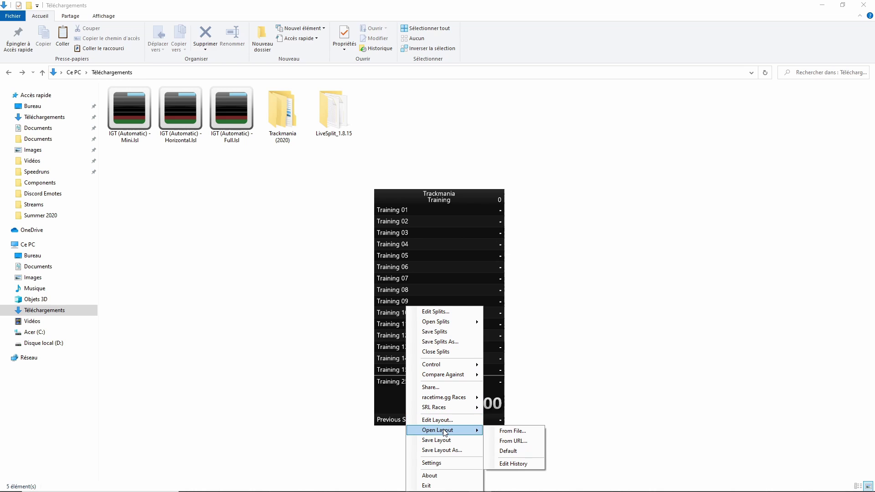
{"action": "left_click", "coordinate": [509, 430]}
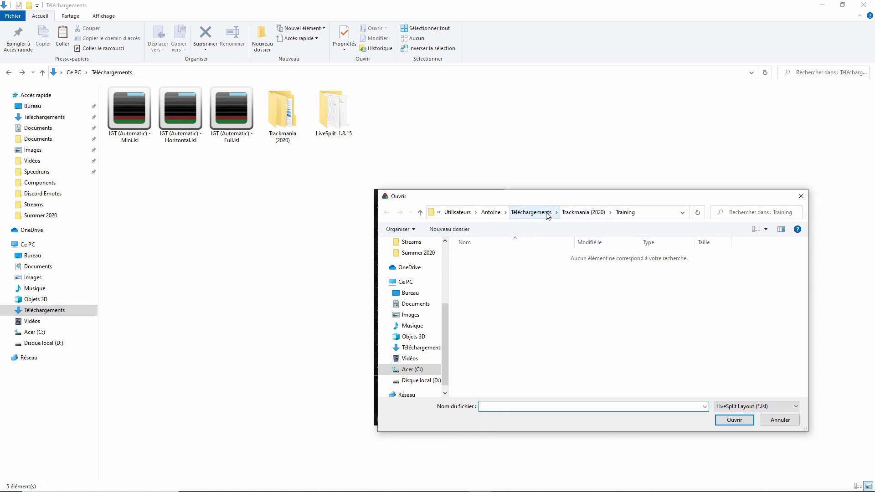
{"action": "left_click", "coordinate": [578, 213]}
{"action": "left_click", "coordinate": [551, 214]}
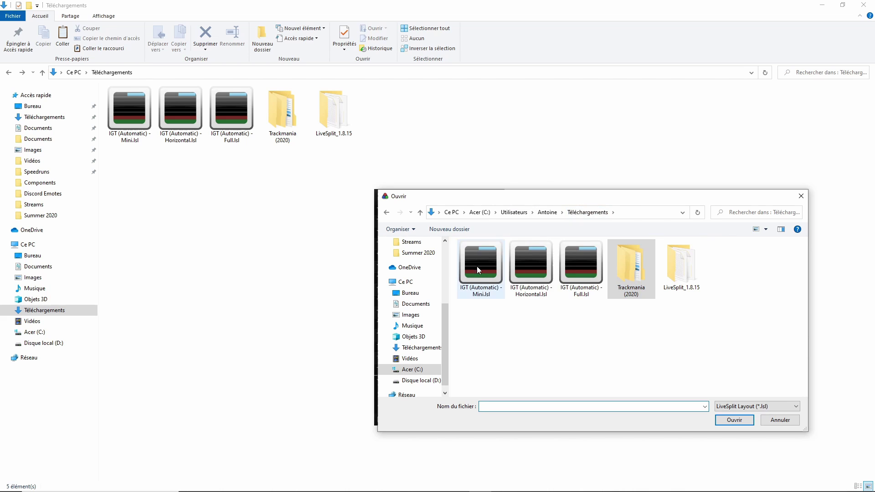
{"action": "left_click", "coordinate": [477, 265]}
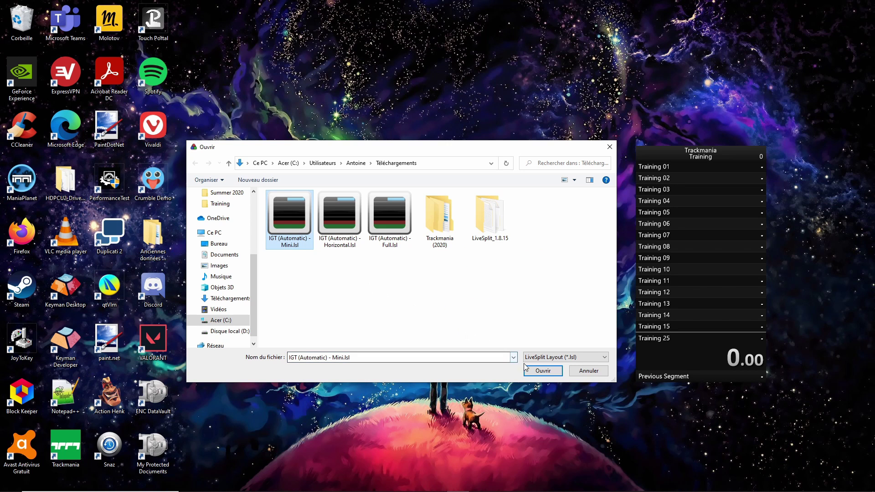
{"action": "left_click", "coordinate": [527, 368]}
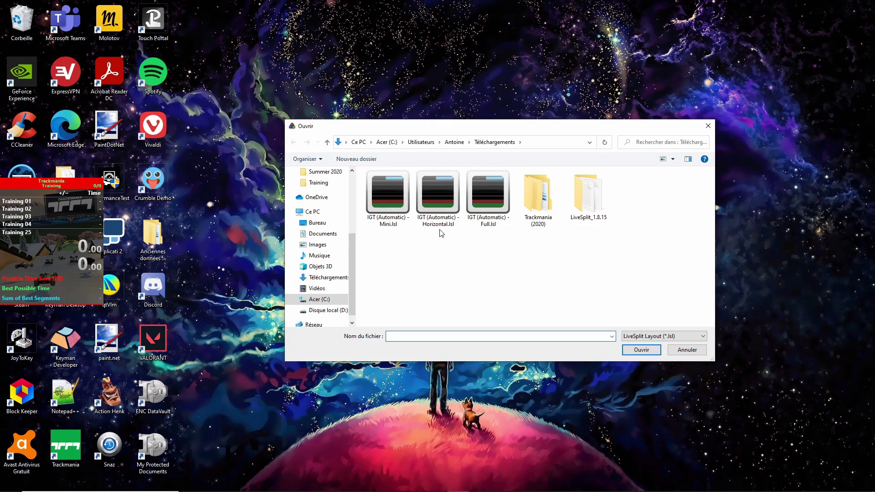
Load the layout file IGT (Automatic) - Horizontal.lsl into the timer, then replace it with IGT (Automatic) - Full.lsl
{"action": "left_click", "coordinate": [441, 228]}
{"action": "left_click", "coordinate": [643, 352]}
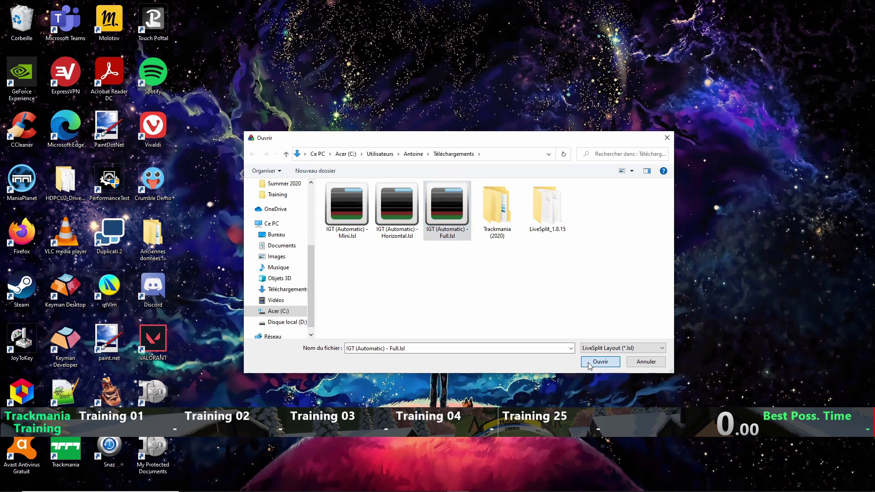
{"action": "left_click", "coordinate": [589, 364]}
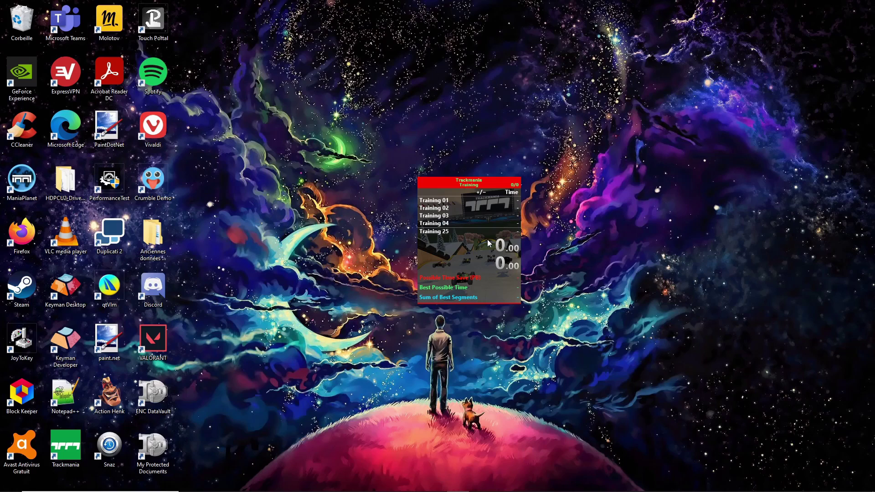
Activate the Trackmania auto splitter in the splits editor and review its advanced split settings
{"action": "right_click", "coordinate": [460, 245]}
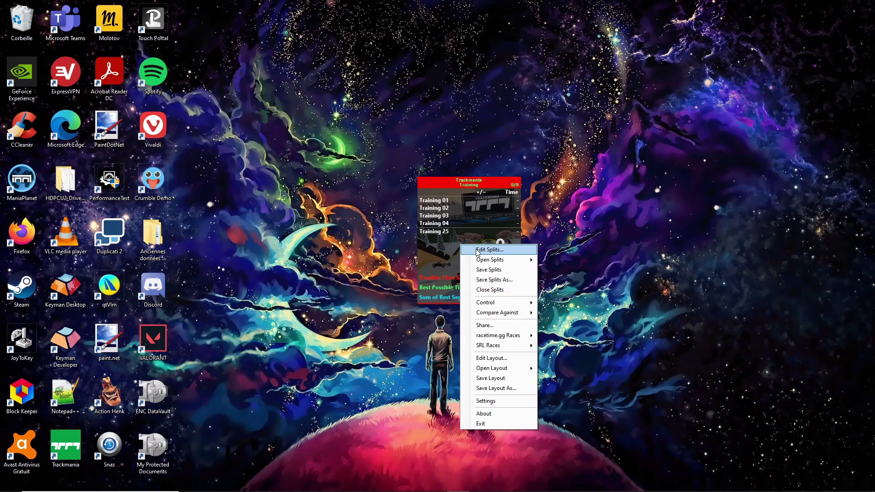
{"action": "left_click", "coordinate": [477, 252]}
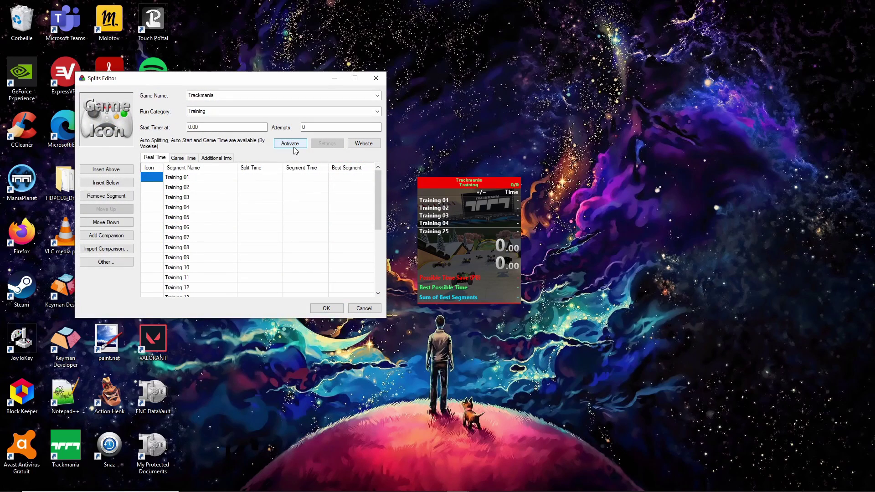
{"action": "left_click", "coordinate": [294, 146]}
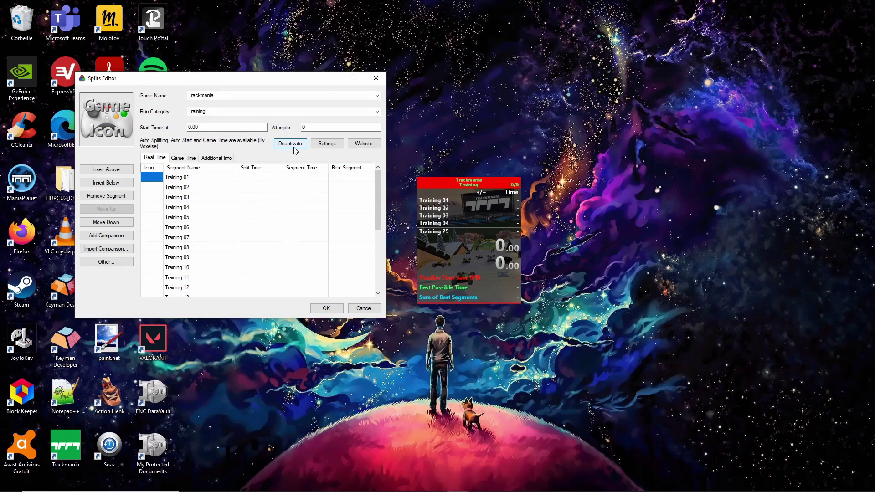
{"action": "left_click", "coordinate": [338, 144]}
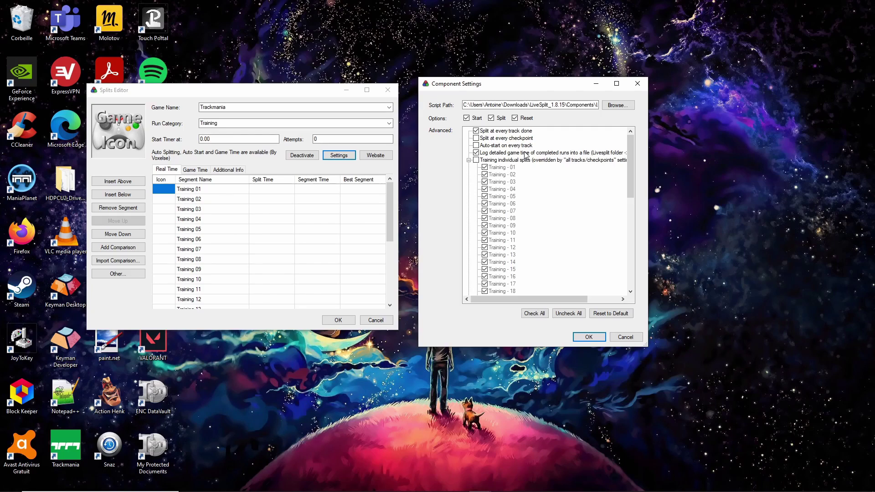
{"action": "scroll", "coordinate": [510, 228], "scroll_direction": "down", "scroll_amount": 6}
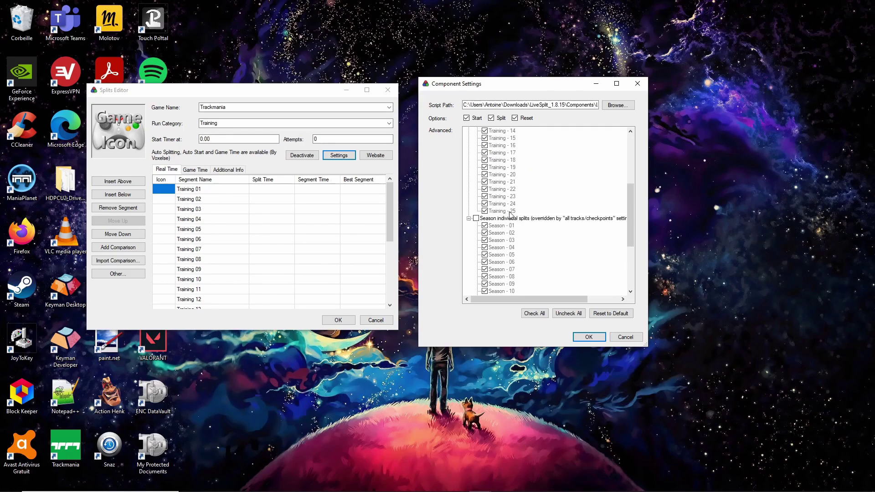
{"action": "scroll", "coordinate": [511, 228], "scroll_direction": "up", "scroll_amount": 6}
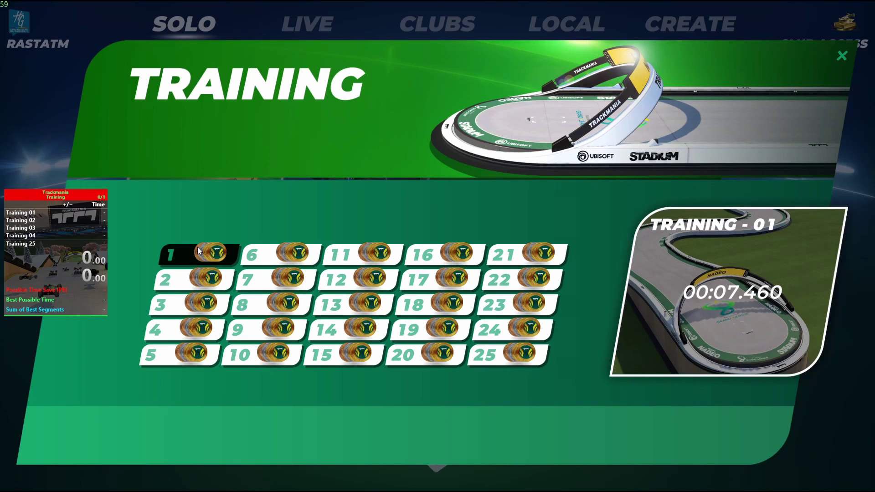
Switch to Trackmania, start the Training - 01 track and drive it with the timer running
{"action": "left_click", "coordinate": [198, 247]}
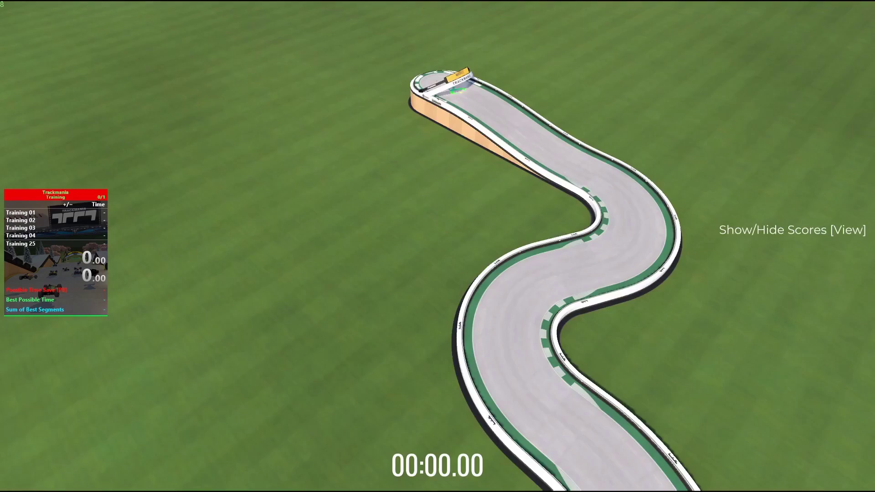
{"action": "key", "text": "Up"}
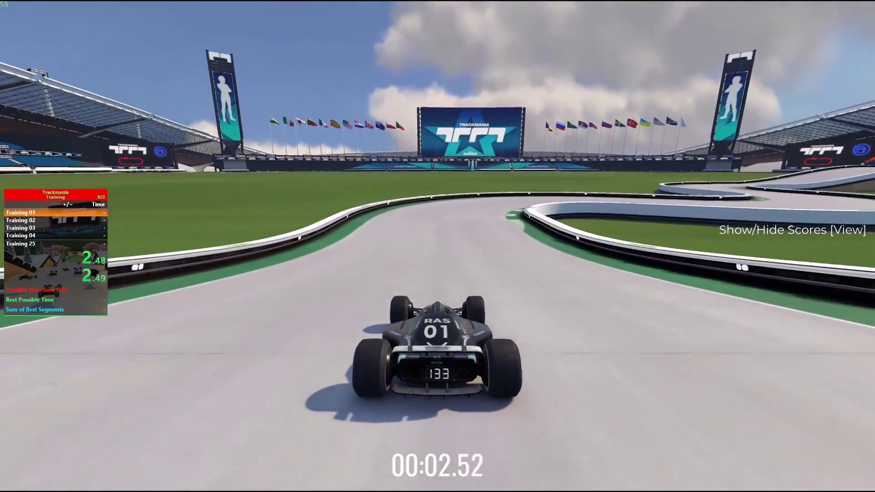
{"action": "key", "text": "Left"}
{"action": "key", "text": "Right"}
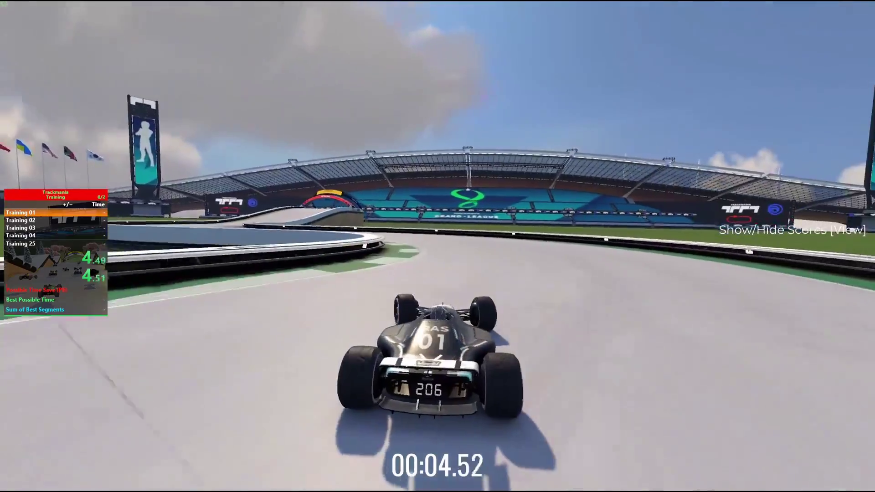
{"action": "key", "text": "Left"}
{"action": "key", "text": "Up"}
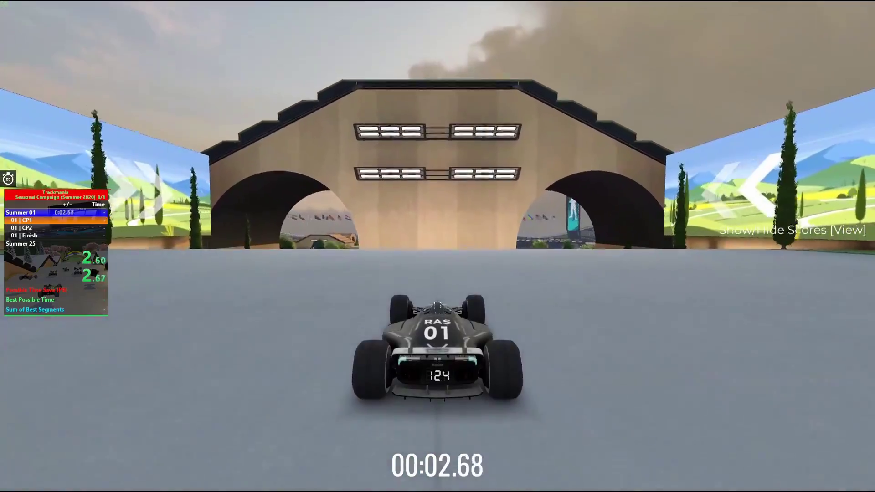
Drive the opening section of the Summer 01 track with the checkpoint splits loaded
{"action": "key", "text": "Up"}
{"action": "key", "text": "Up"}
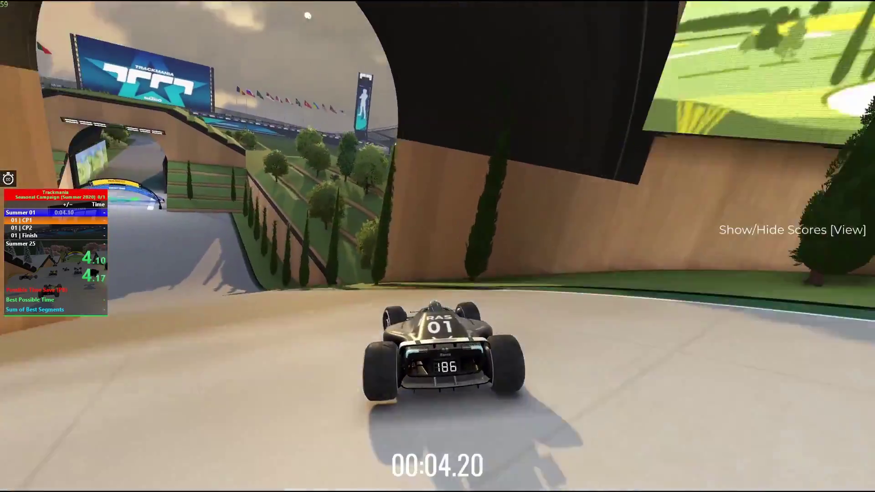
{"action": "key", "text": "Up"}
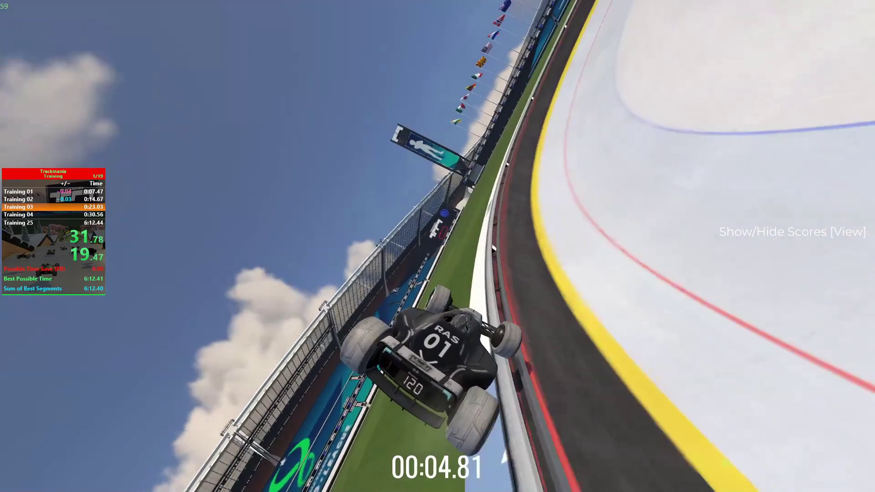
Quit the current training track and relaunch Training - 01 from the Training campaign
{"action": "key", "text": "Escape"}
{"action": "key", "text": "Down"}
{"action": "key", "text": "Return"}
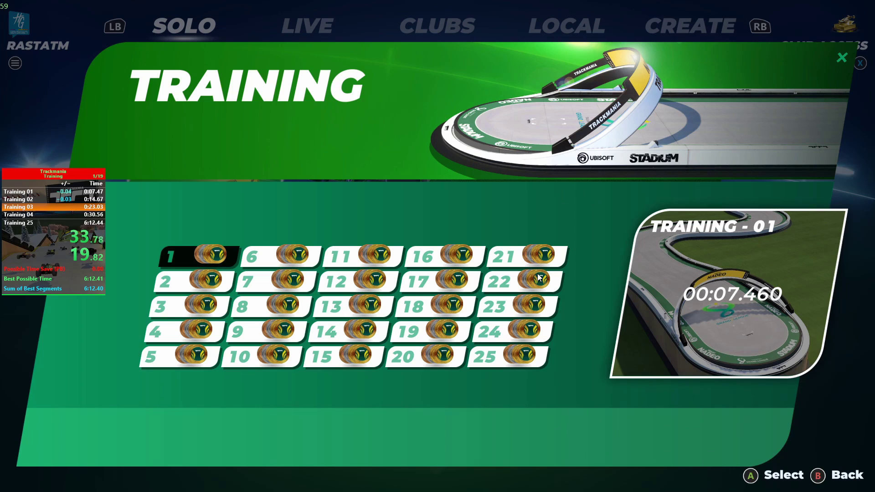
{"action": "key", "text": "Return"}
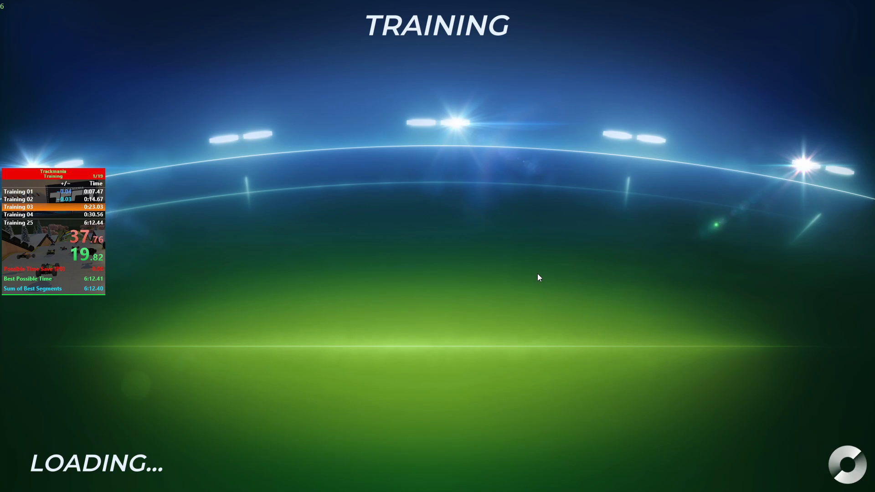
{"action": "key", "text": "Return"}
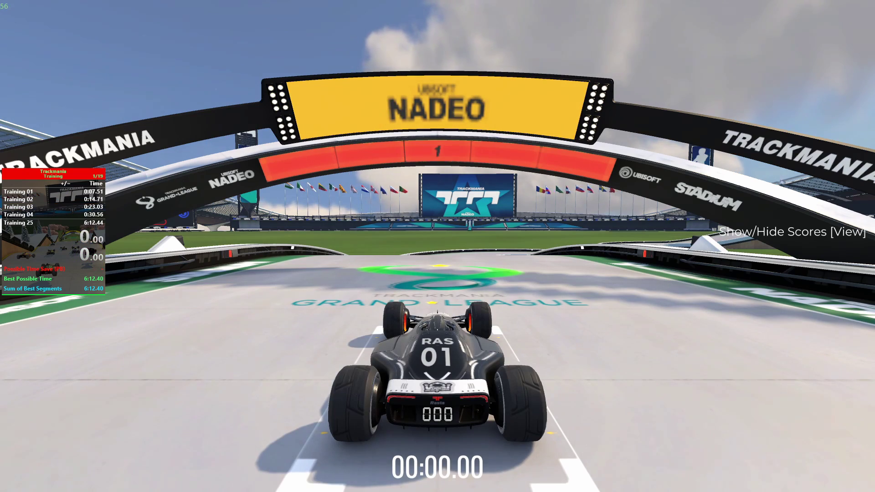
Reset the timer after the completed Training run, accept updating the best times and save the splits
{"action": "key", "text": "Delete"}
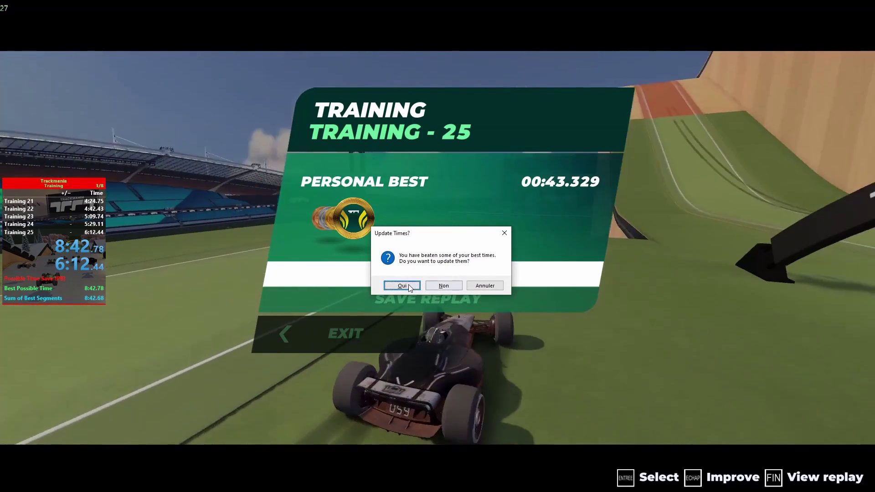
{"action": "left_click", "coordinate": [402, 286]}
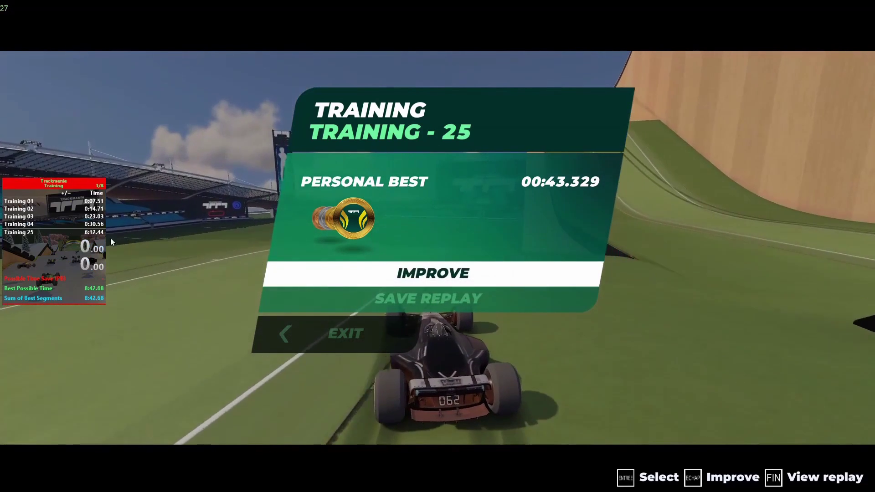
{"action": "right_click", "coordinate": [46, 253]}
{"action": "left_click", "coordinate": [68, 282]}
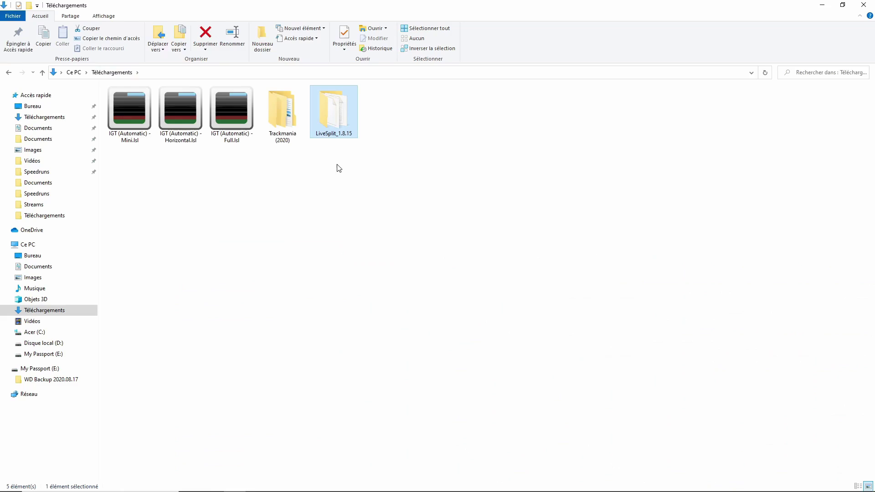
Open Training_VPJ2O_06.12.448.log from the TrackmaniaTimes folder of LiveSplit_1.8.15 and copy all its text
{"action": "double_click", "coordinate": [332, 121]}
{"action": "double_click", "coordinate": [165, 121]}
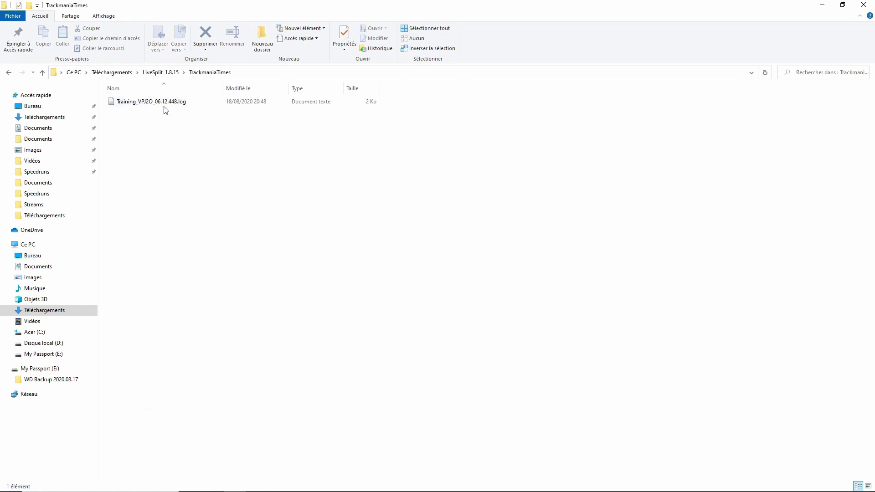
{"action": "double_click", "coordinate": [207, 105]}
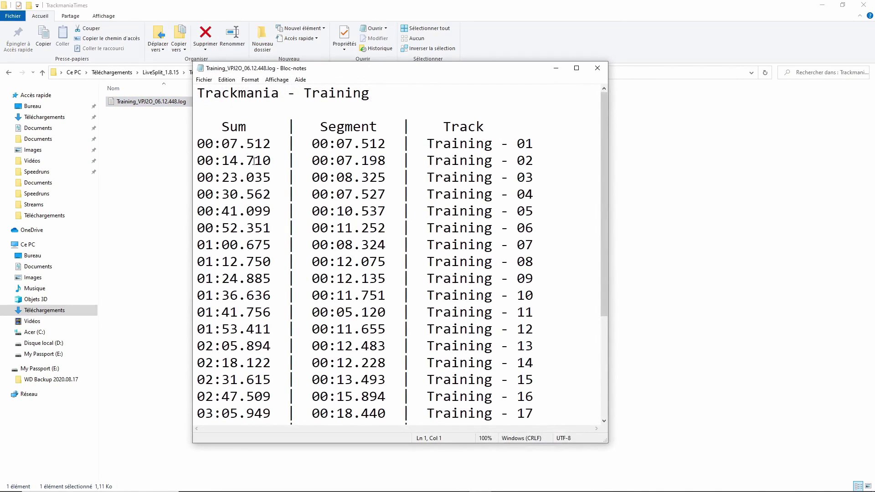
{"action": "key", "text": "ctrl+a"}
Switch to the Trackmania leaderboard on speedrun.com and view the Seasonal Campaign, Track Of The Day and Training categories
{"action": "key", "text": "alt+Tab"}
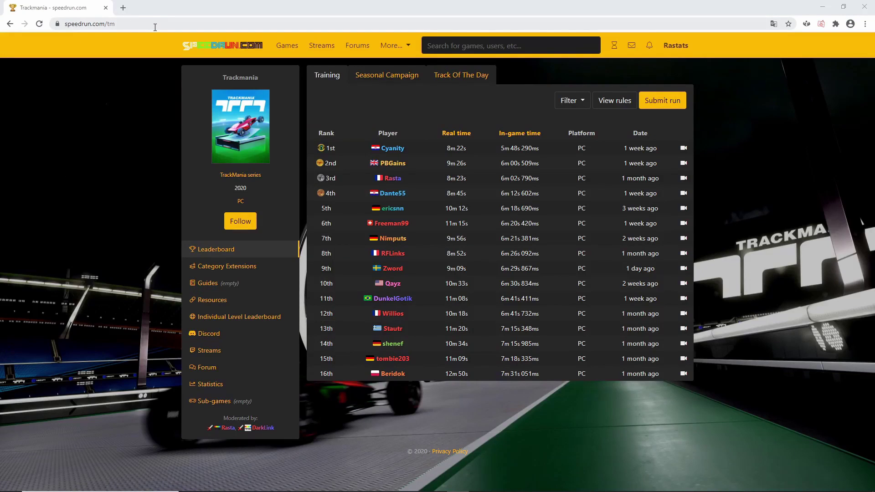
{"action": "left_click", "coordinate": [401, 76]}
{"action": "left_click", "coordinate": [451, 76]}
{"action": "left_click", "coordinate": [330, 76]}
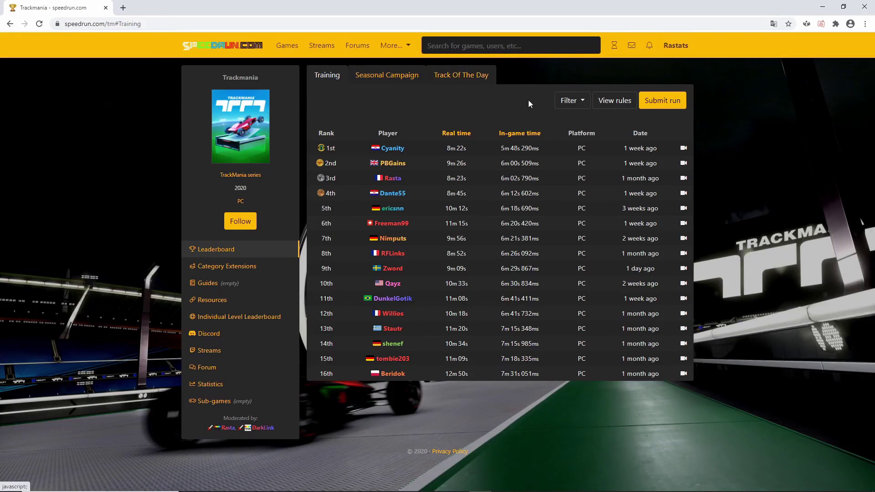
Start a run submission for the Training category and paste the copied log times into its description
{"action": "left_click", "coordinate": [670, 108]}
{"action": "left_click", "coordinate": [544, 319]}
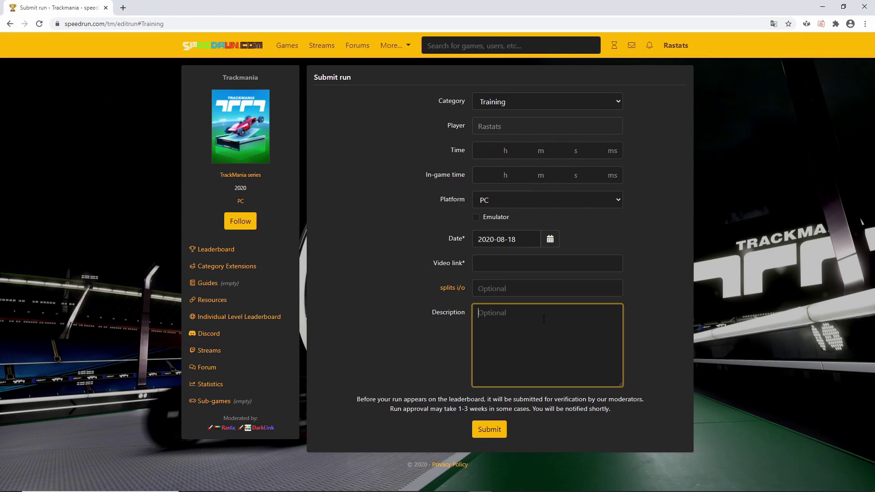
{"action": "key", "text": "ctrl+v"}
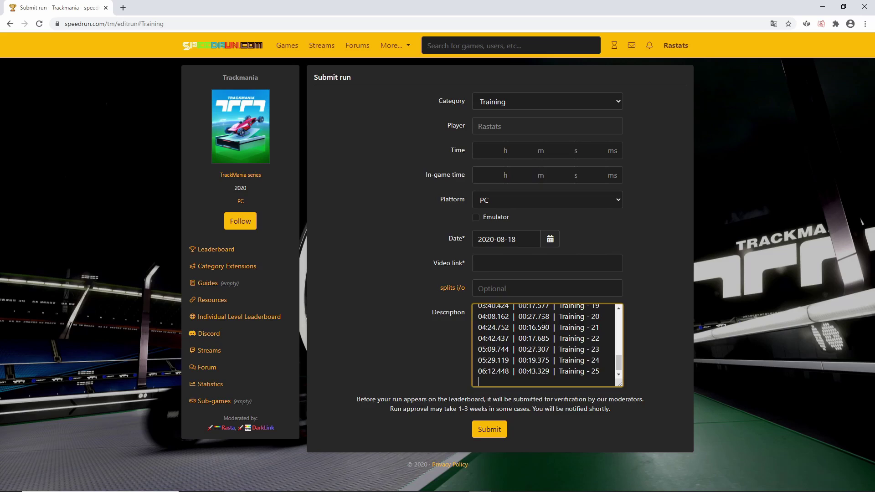
{"action": "key", "text": "Return"}
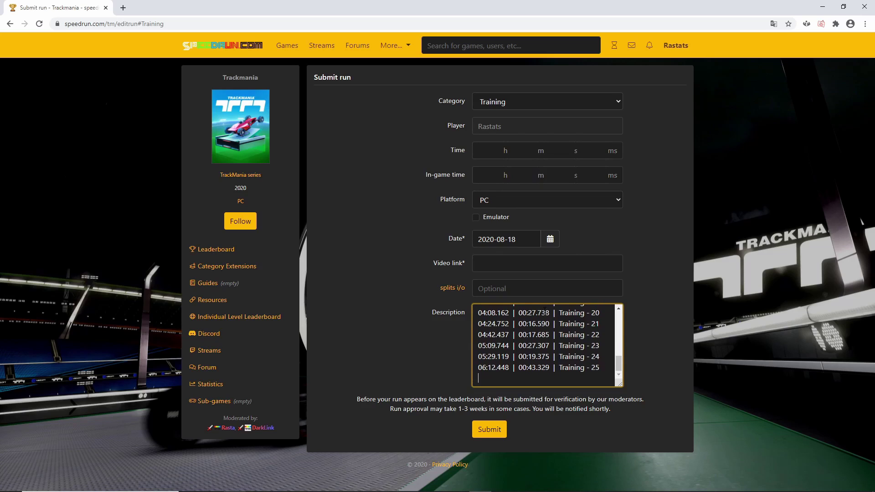
Set the run's in-game time to 6 m 12 s 448 ms
{"action": "left_click", "coordinate": [517, 175]}
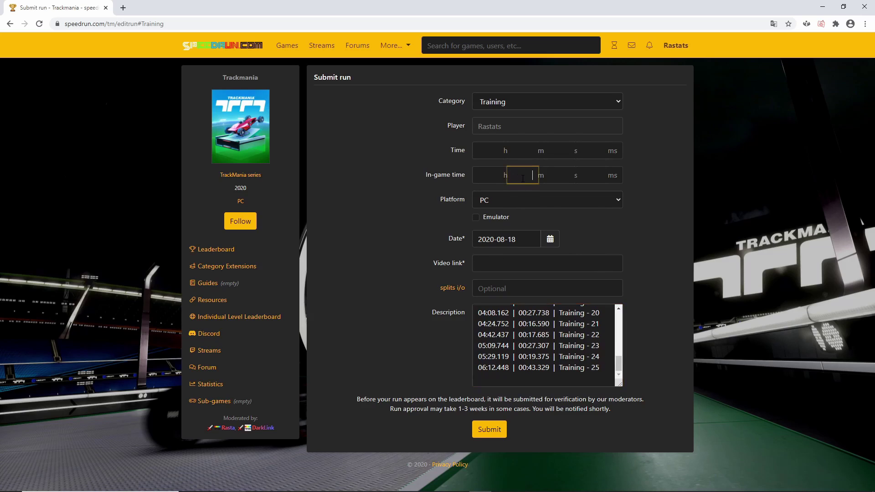
{"action": "type", "text": "6"}
{"action": "key", "text": "Tab"}
{"action": "type", "text": "12"}
{"action": "key", "text": "Tab"}
{"action": "type", "text": "448"}
Check the real-time split of Training 25 in the timer's splits editor
{"action": "key", "text": "alt+Tab"}
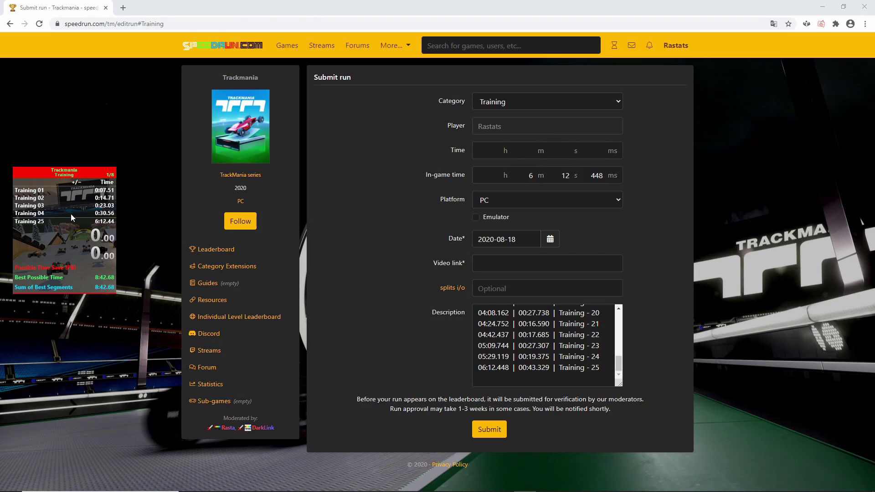
{"action": "right_click", "coordinate": [67, 242]}
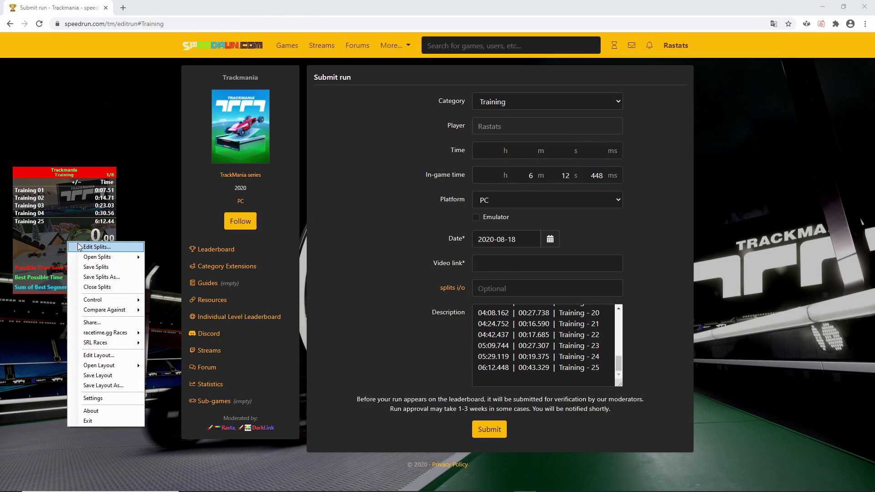
{"action": "left_click", "coordinate": [79, 246]}
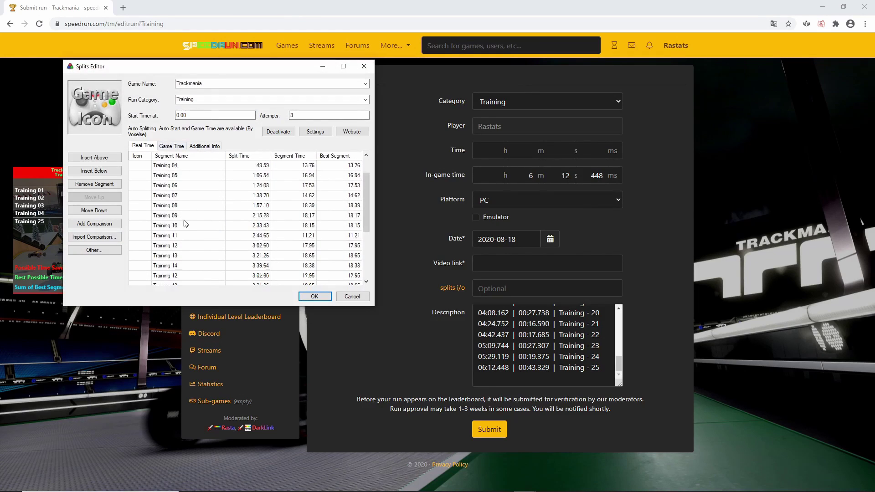
{"action": "scroll", "coordinate": [186, 223], "scroll_direction": "down", "scroll_amount": 4}
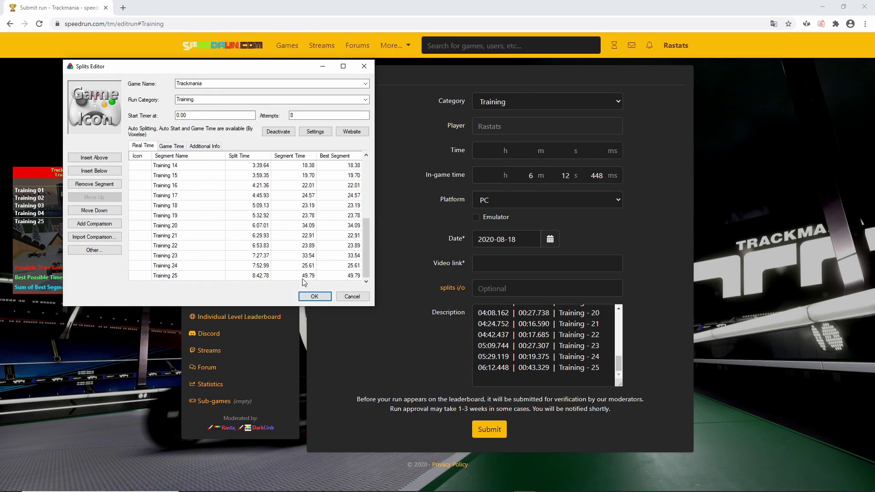
{"action": "left_click", "coordinate": [315, 297]}
Set the run's time to 8 m 42 s and paste the YouTube address as the video link
{"action": "left_click", "coordinate": [522, 155]}
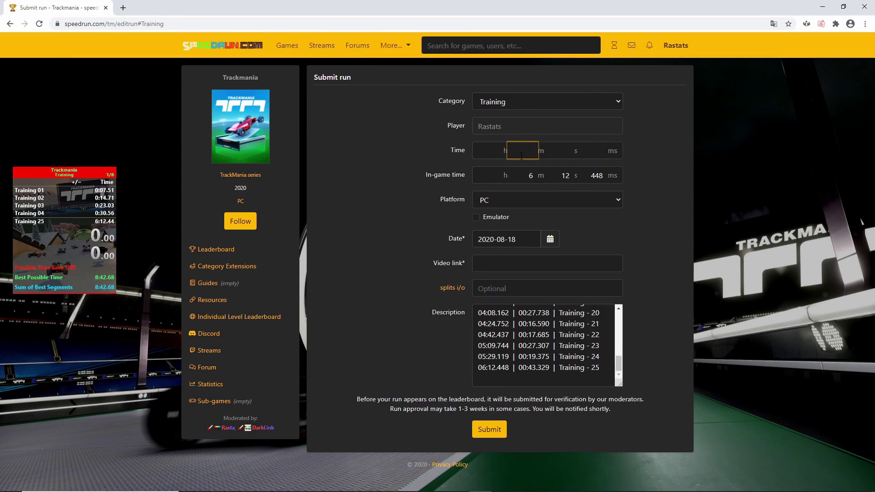
{"action": "type", "text": "8"}
{"action": "key", "text": "Tab"}
{"action": "type", "text": "42"}
{"action": "left_click", "coordinate": [611, 230]}
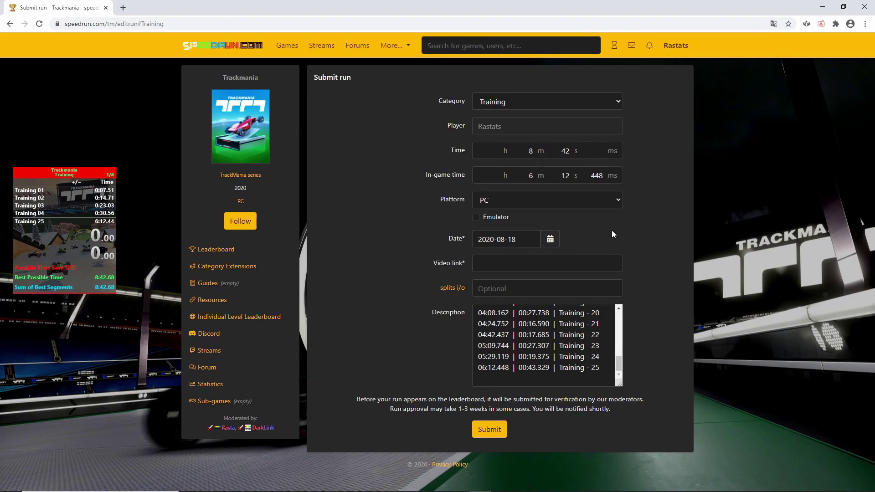
{"action": "left_click", "coordinate": [489, 261]}
{"action": "key", "text": "ctrl+v"}
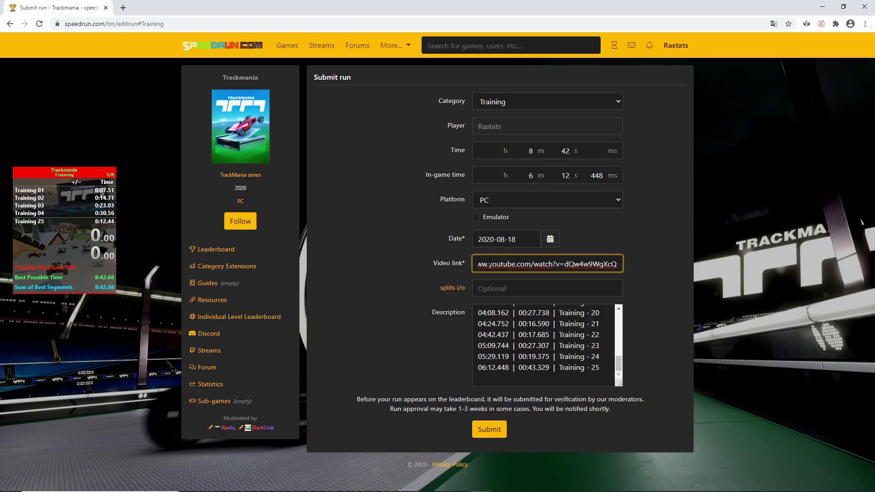
Open Splits.io from the submission form's splits i/o field and sign in to the account
{"action": "left_click", "coordinate": [452, 288]}
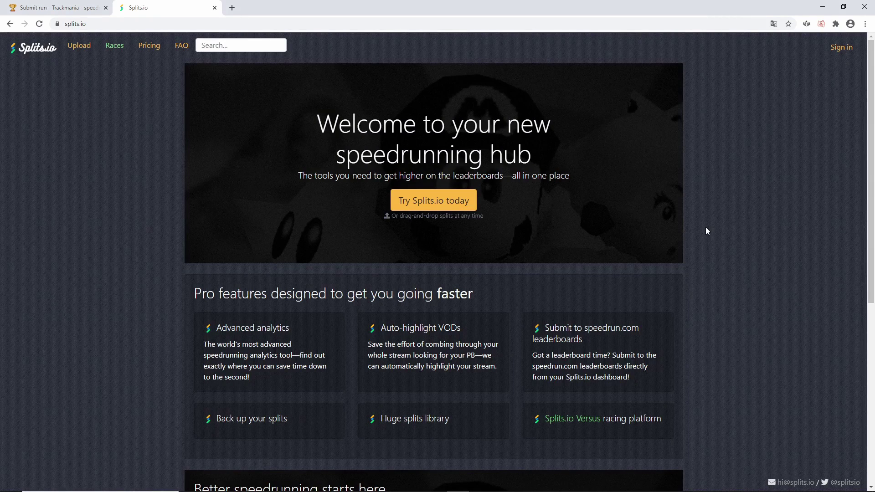
{"action": "left_click", "coordinate": [841, 47]}
{"action": "left_click", "coordinate": [400, 93]}
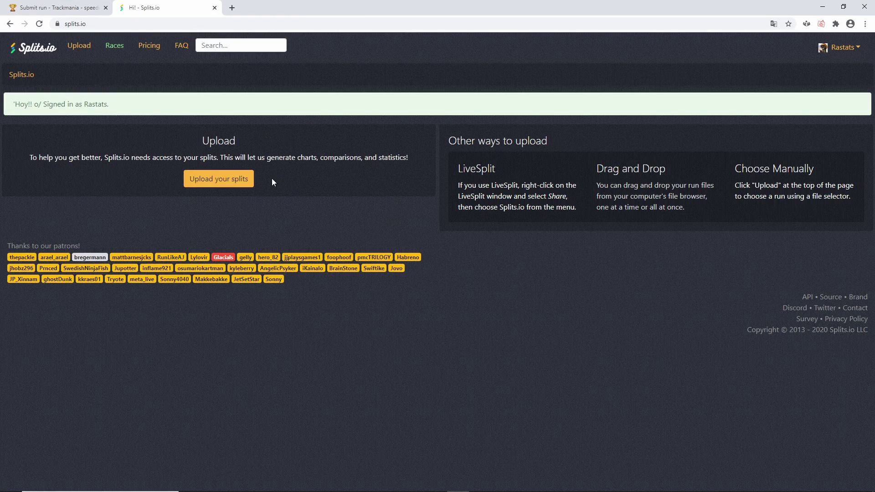
Upload the splits file from the Trackmania (2020) Training folder and change the uploaded run's default timing to game time
{"action": "left_click", "coordinate": [214, 179]}
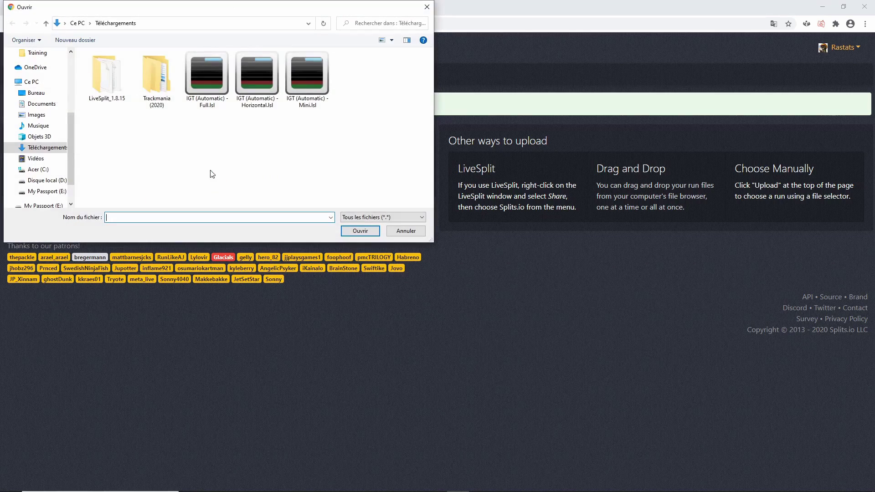
{"action": "double_click", "coordinate": [157, 72]}
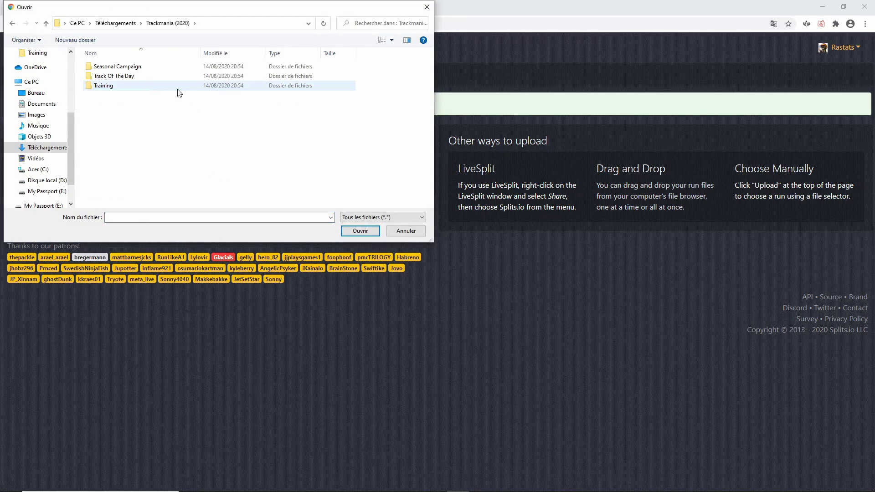
{"action": "double_click", "coordinate": [144, 86]}
{"action": "left_click", "coordinate": [143, 76]}
{"action": "left_click", "coordinate": [356, 230]}
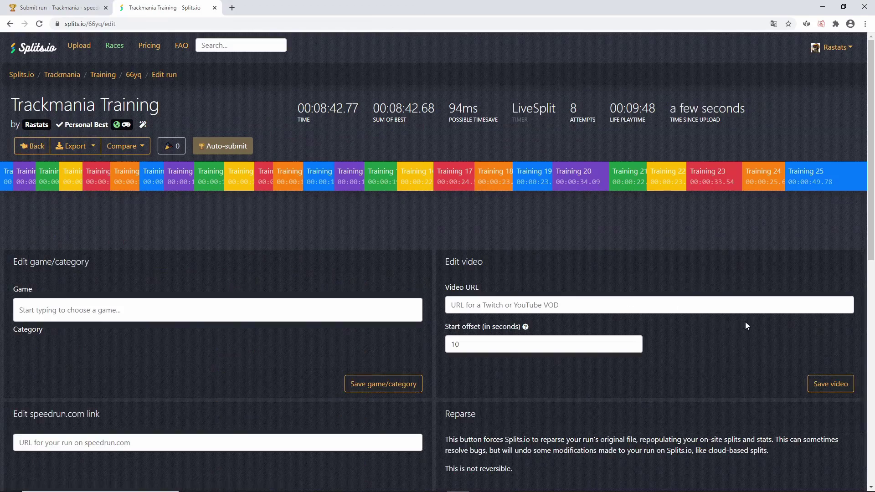
{"action": "scroll", "coordinate": [745, 322], "scroll_direction": "down", "scroll_amount": 7}
{"action": "left_click", "coordinate": [826, 314]}
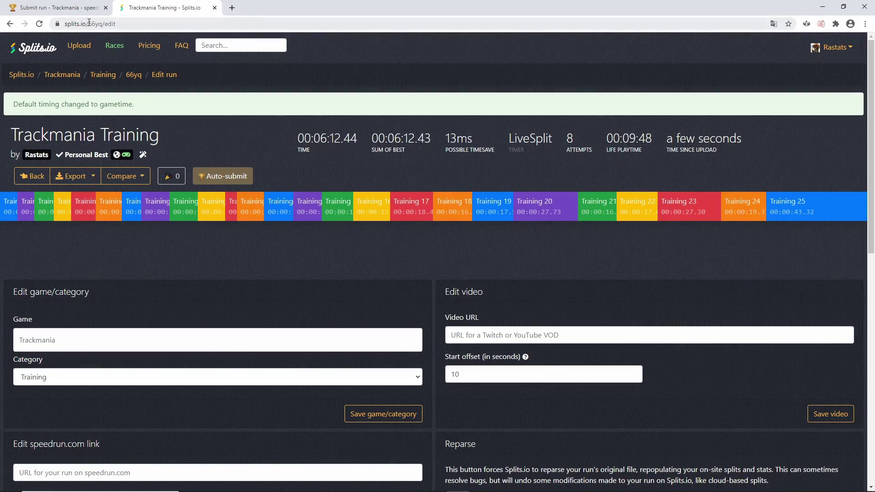
Copy the run ID 66yq from the Splits.io address into the submission's splits i/o field and submit the run
{"action": "left_click_drag", "start_coordinate": [88, 23], "coordinate": [103, 23]}
{"action": "key", "text": "ctrl+c"}
{"action": "left_click", "coordinate": [82, 8]}
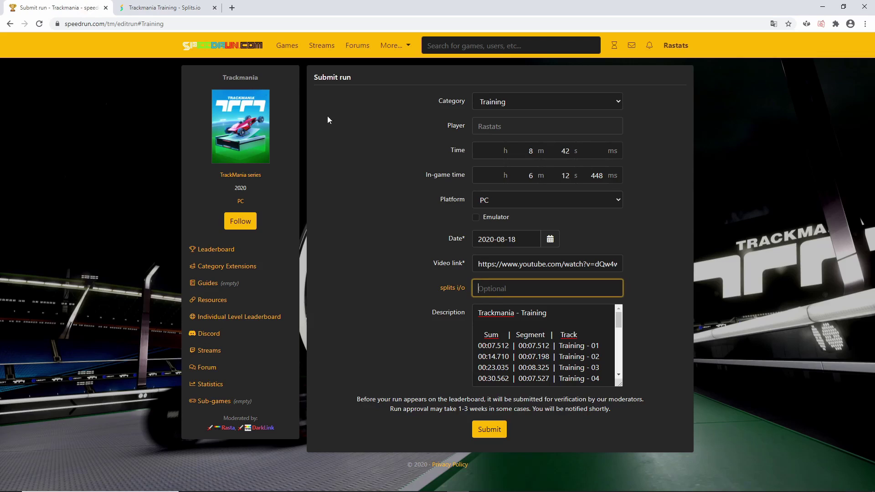
{"action": "key", "text": "ctrl+v"}
{"action": "left_click", "coordinate": [494, 430]}
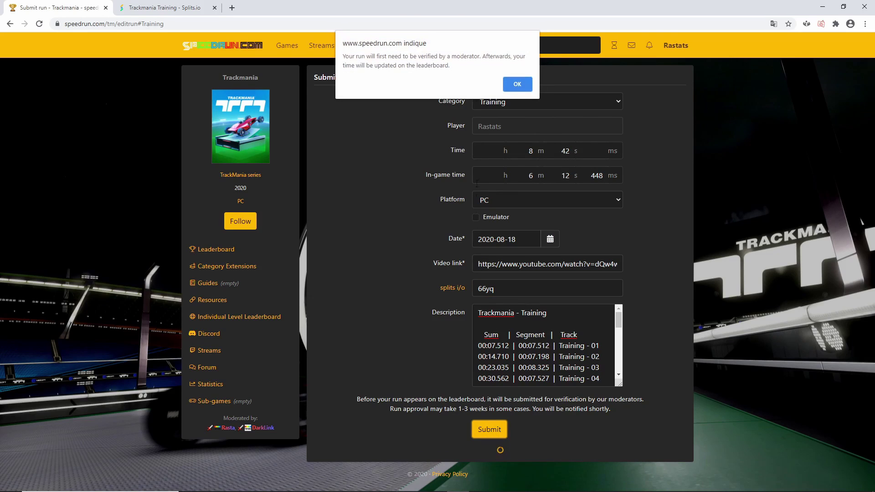
{"action": "left_click", "coordinate": [514, 83]}
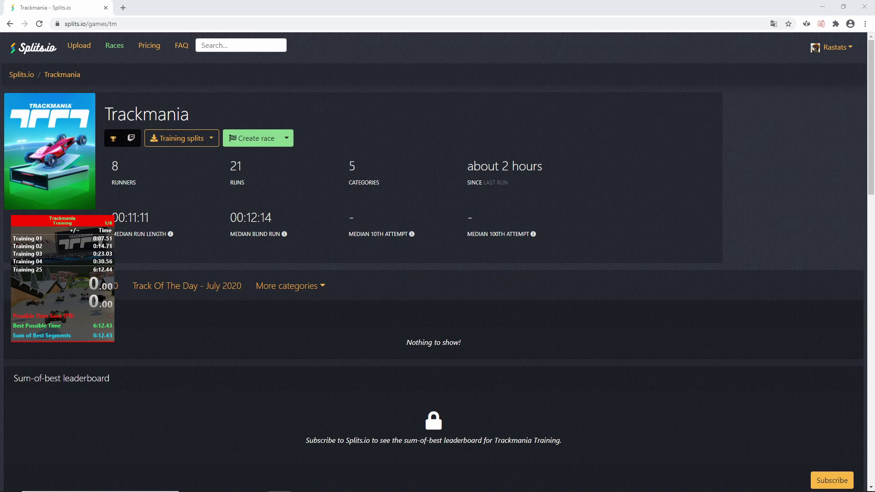
In LiveSplit's splits editor, import a comparison from the downloaded splits file iamqayz.lss
{"action": "right_click", "coordinate": [61, 274]}
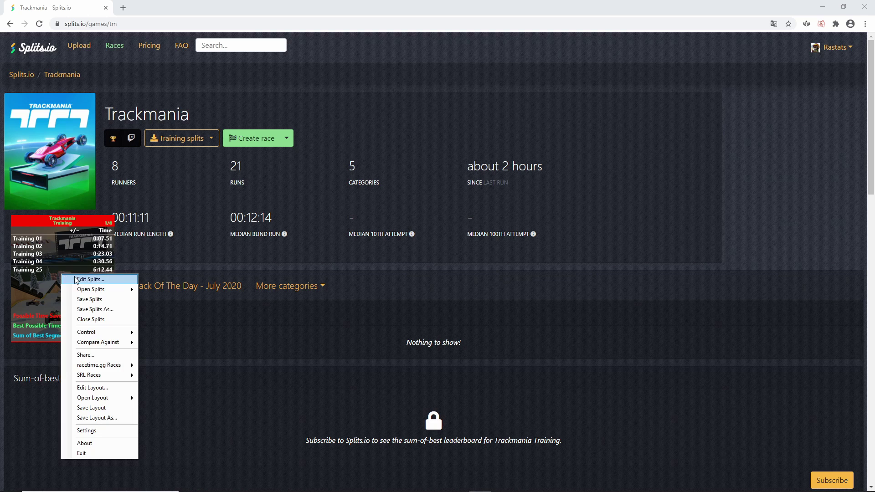
{"action": "left_click", "coordinate": [75, 276]}
{"action": "left_click", "coordinate": [80, 218]}
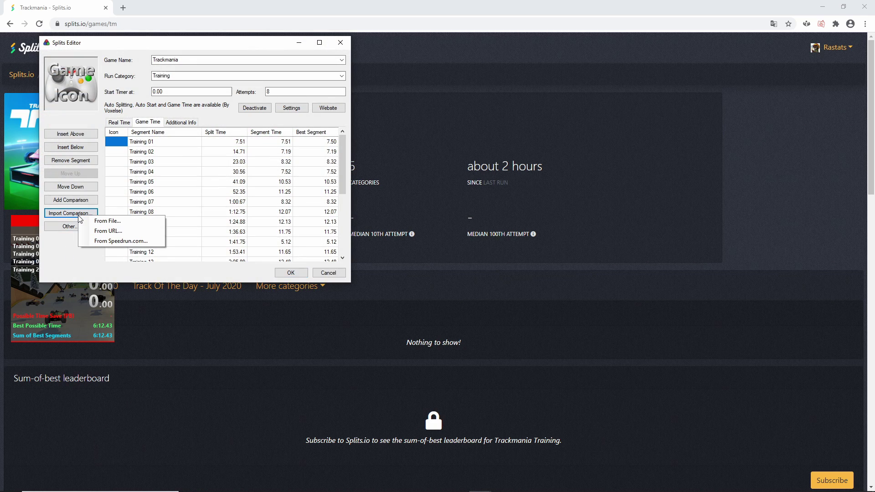
{"action": "left_click", "coordinate": [112, 220]}
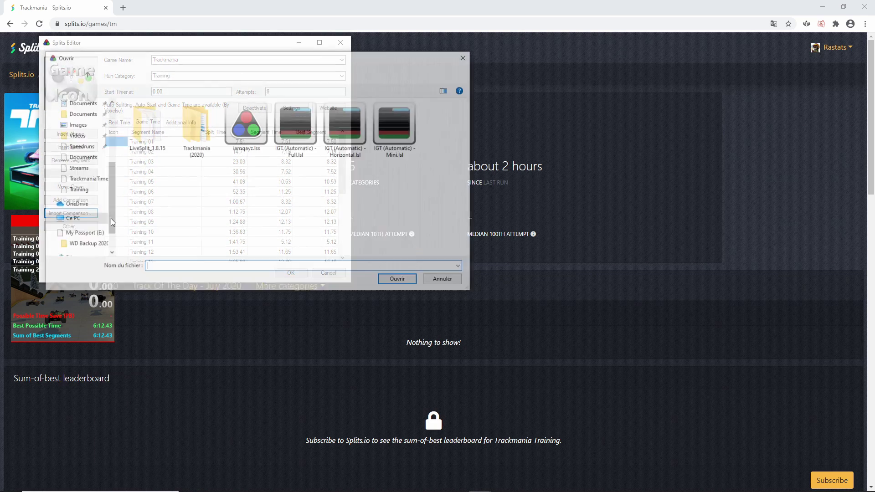
{"action": "left_click", "coordinate": [246, 123]}
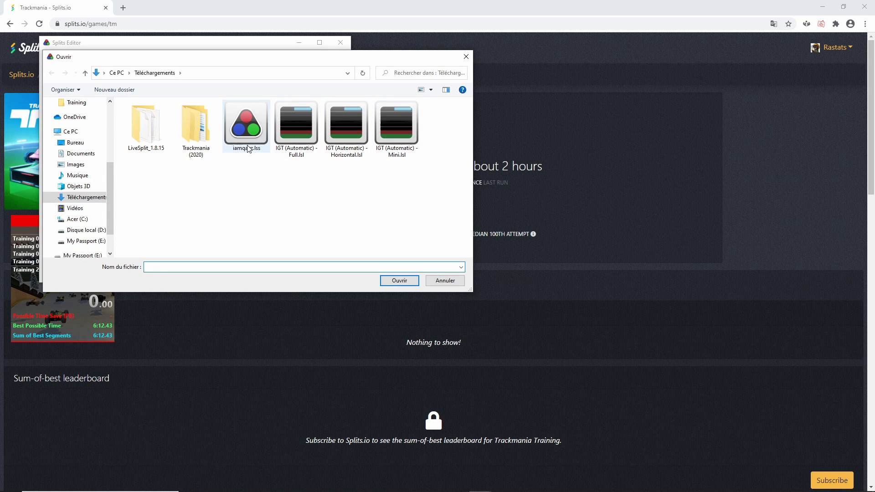
{"action": "left_click", "coordinate": [399, 280]}
Start importing a comparison from a URL and open the 16-day-old Training run among the indexed splits on Splits.io
{"action": "left_click", "coordinate": [71, 213]}
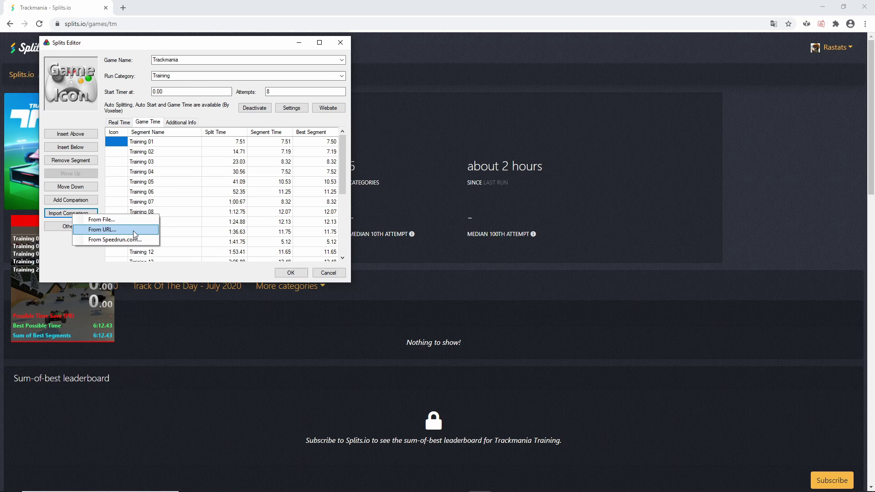
{"action": "left_click", "coordinate": [133, 230]}
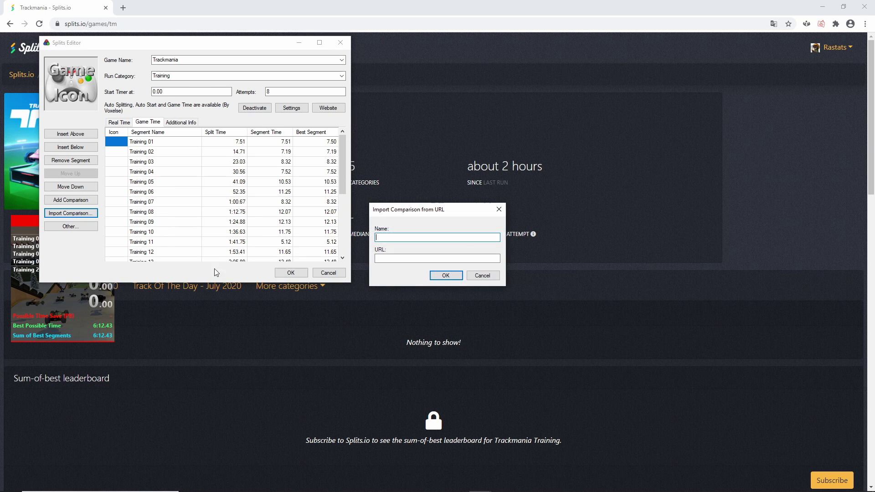
{"action": "left_click", "coordinate": [392, 311]}
{"action": "scroll", "coordinate": [190, 234], "scroll_direction": "down", "scroll_amount": 8}
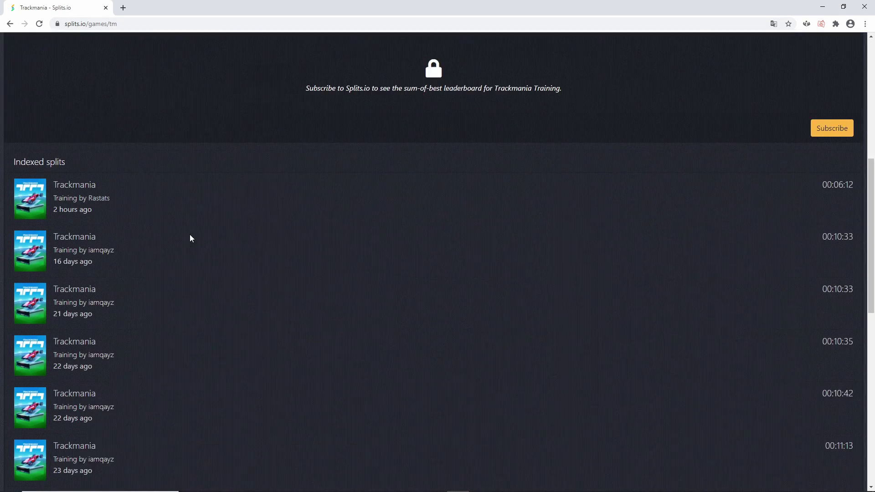
{"action": "scroll", "coordinate": [190, 234], "scroll_direction": "down", "scroll_amount": 3}
{"action": "scroll", "coordinate": [138, 219], "scroll_direction": "up", "scroll_amount": 3}
{"action": "left_click", "coordinate": [130, 224]}
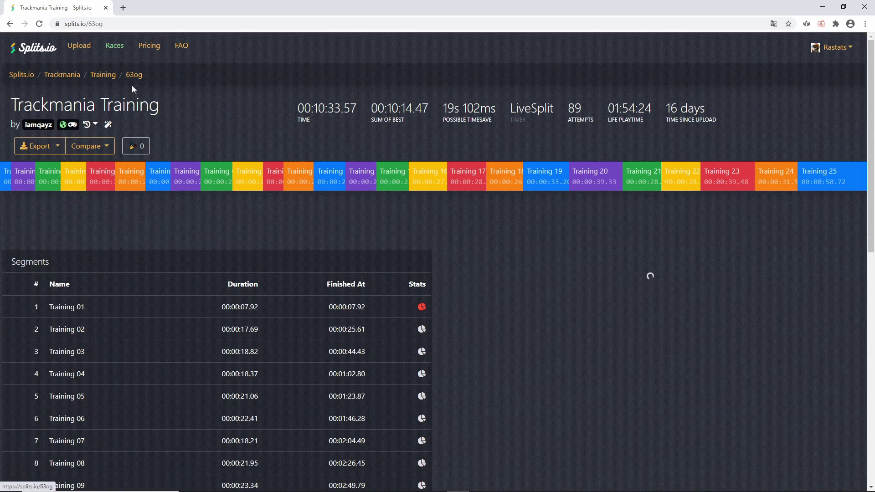
Return to the splits editor, browse the Training comparisons on speedrun.com, and show the tenth-place run on the website
{"action": "key", "text": "alt+Tab"}
{"action": "left_click", "coordinate": [118, 233]}
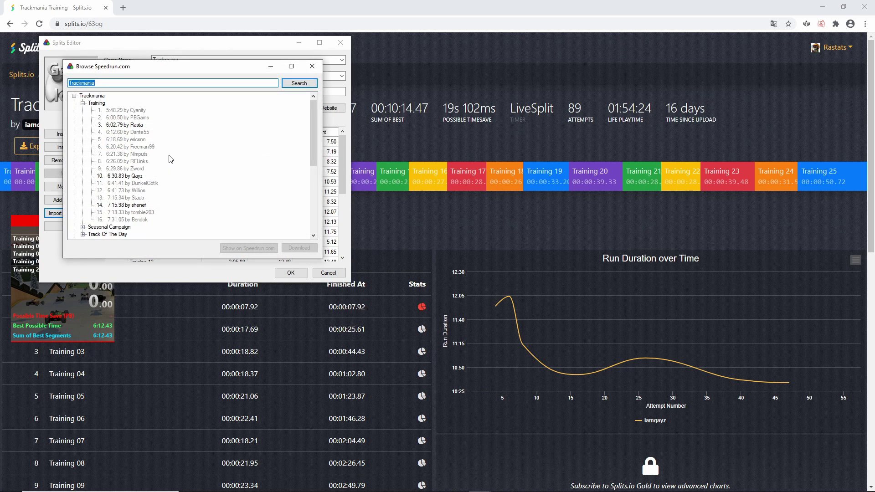
{"action": "left_click", "coordinate": [137, 176]}
{"action": "left_click", "coordinate": [249, 248]}
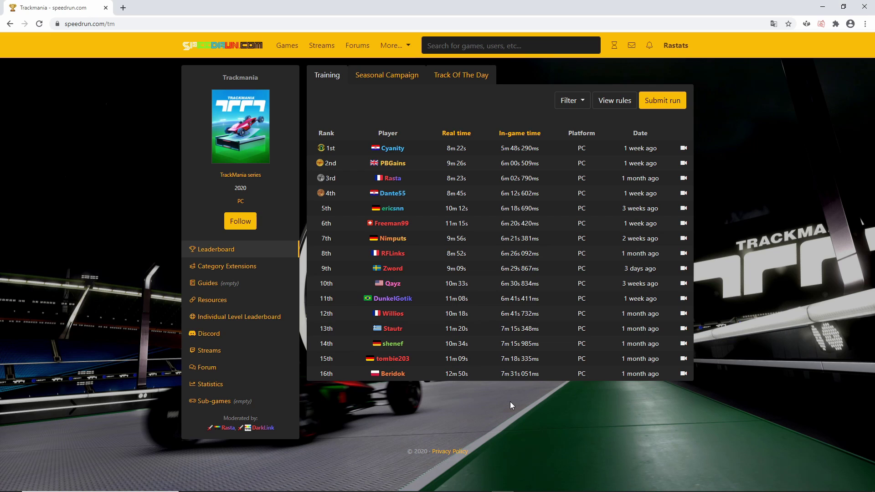